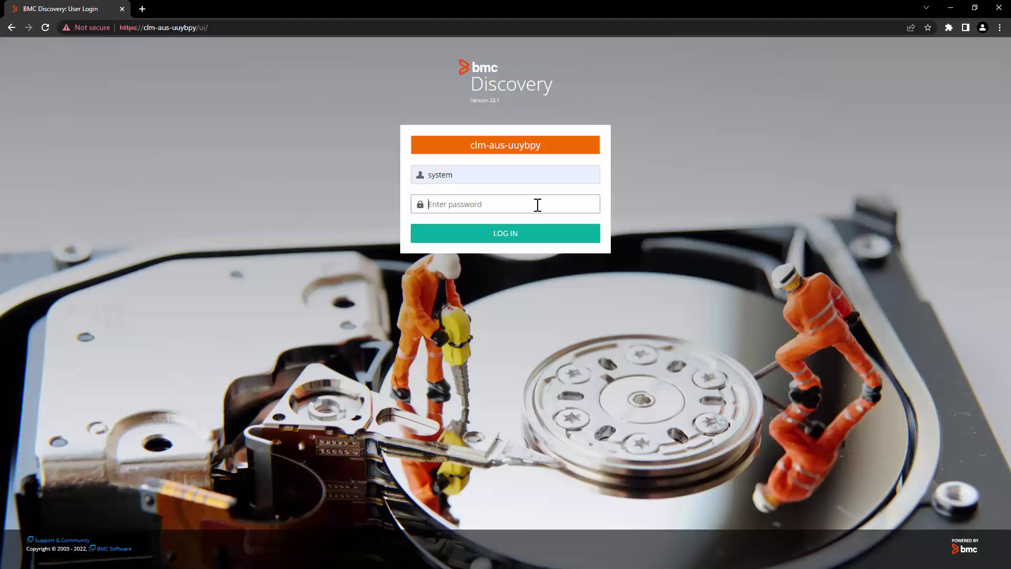
# Log in to the BMC Discovery appliance with the account password.
pyautogui.click(537, 205)
pyautogui.write('••')
pyautogui.press('Return')
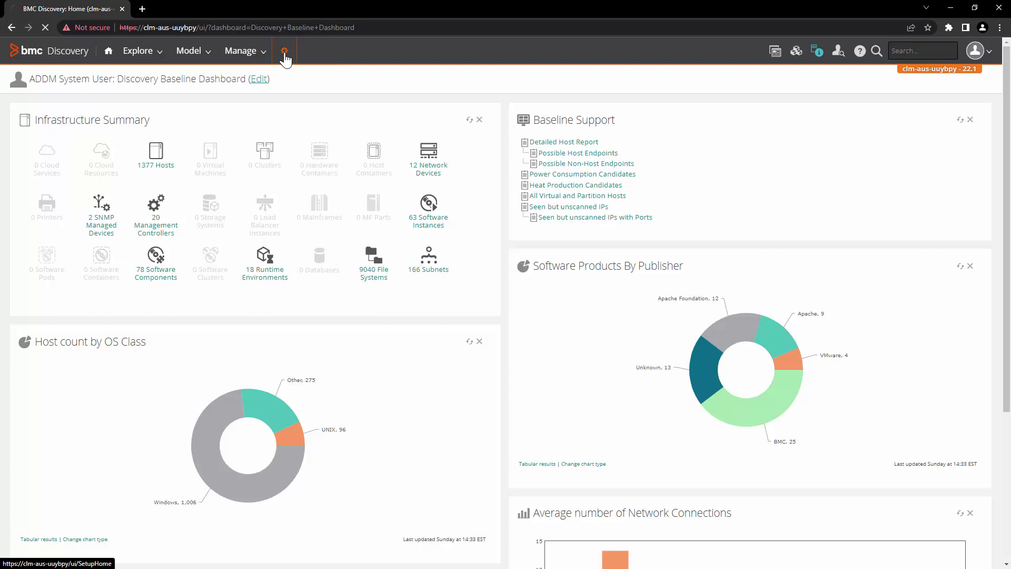
# Go to Administration and open the Backup & Restore page.
pyautogui.click(284, 53)
pyautogui.moveTo(39, 255); pyautogui.dragTo(118, 259)
pyautogui.click(225, 263)
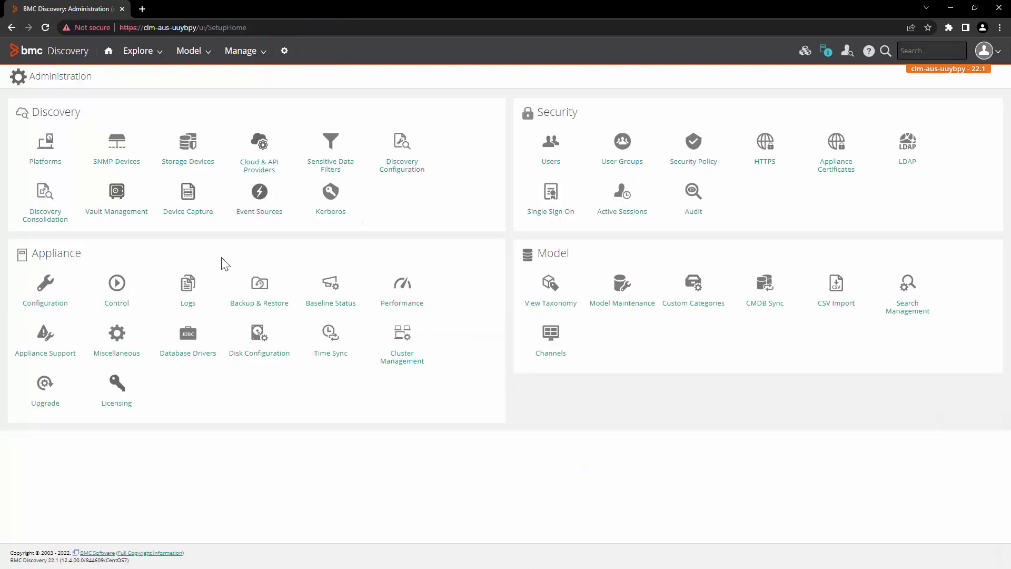
pyautogui.click(262, 288)
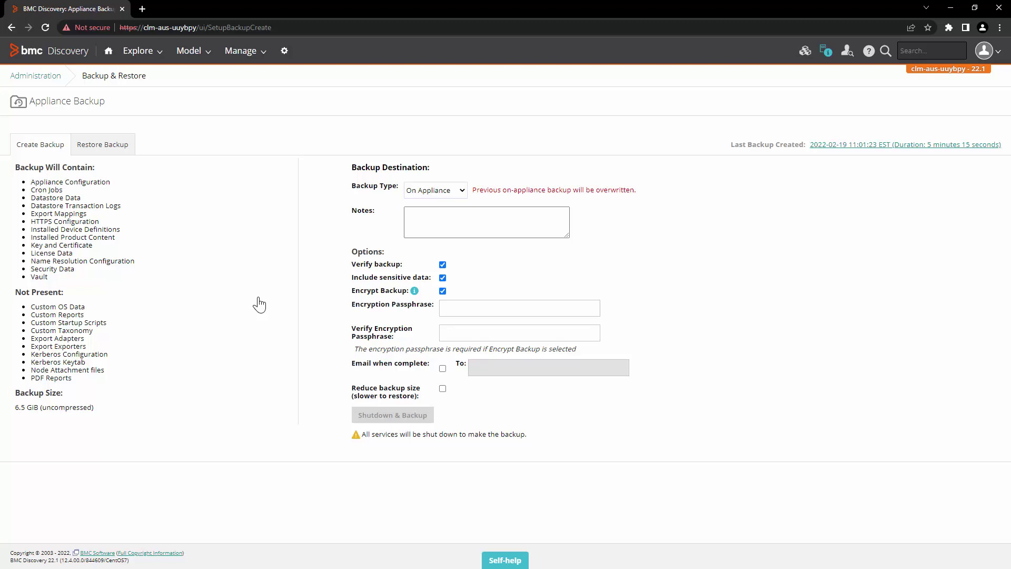
# Set Backup Type to SSH with the note 'EMEA Production Backup'.
pyautogui.click(440, 188)
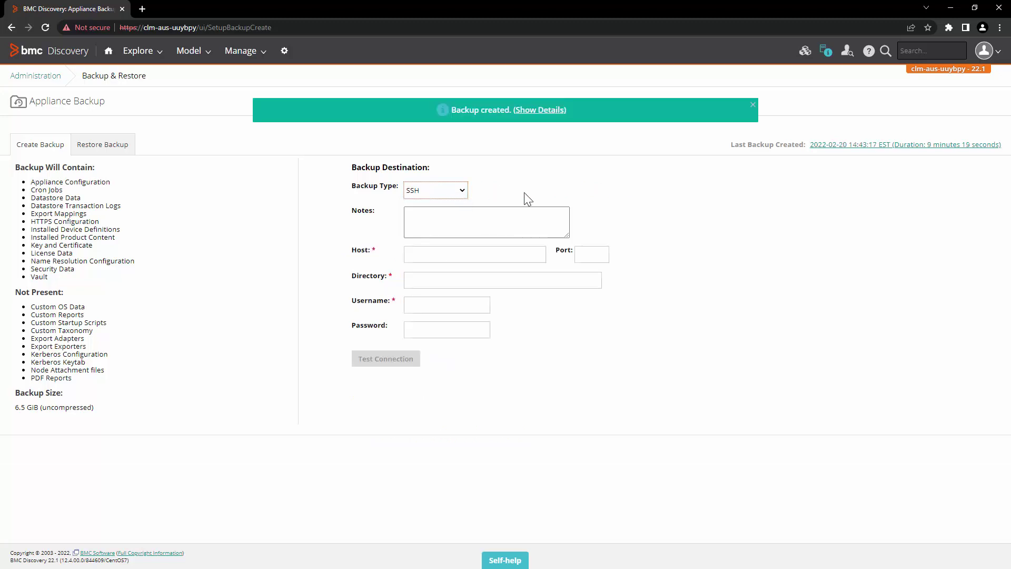
pyautogui.click(442, 196)
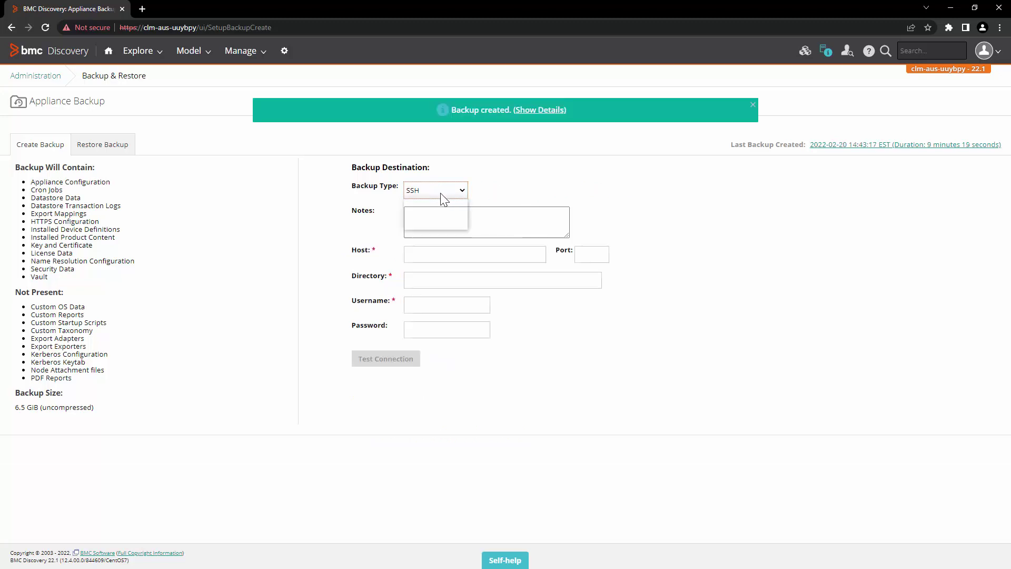
pyautogui.click(438, 215)
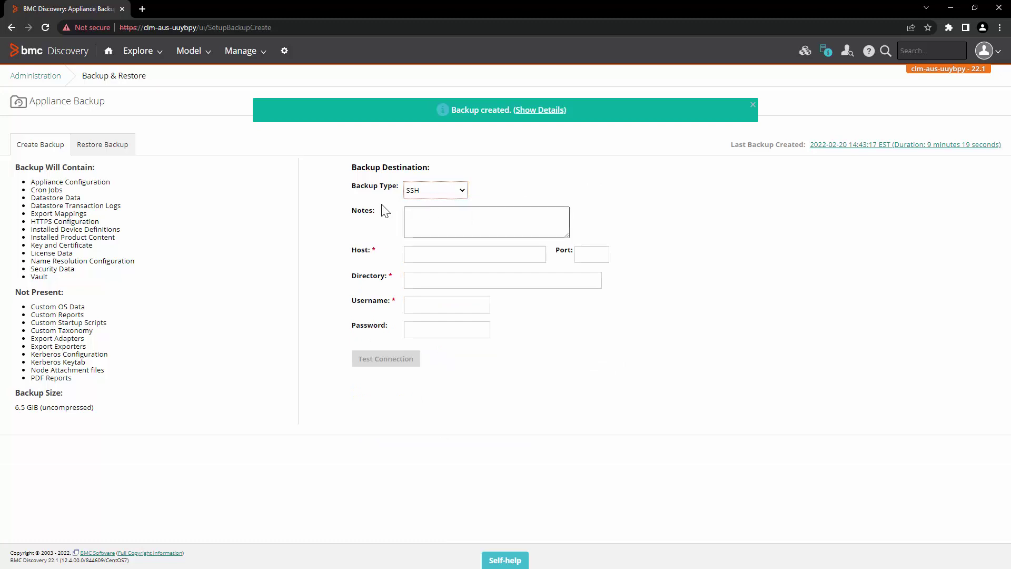
pyautogui.click(449, 222)
pyautogui.write('EMEA Production Backup')
# Enter SSH host clm-aus-uw9vdf, port 22 and directory /opt/Backup.
pyautogui.click(440, 255)
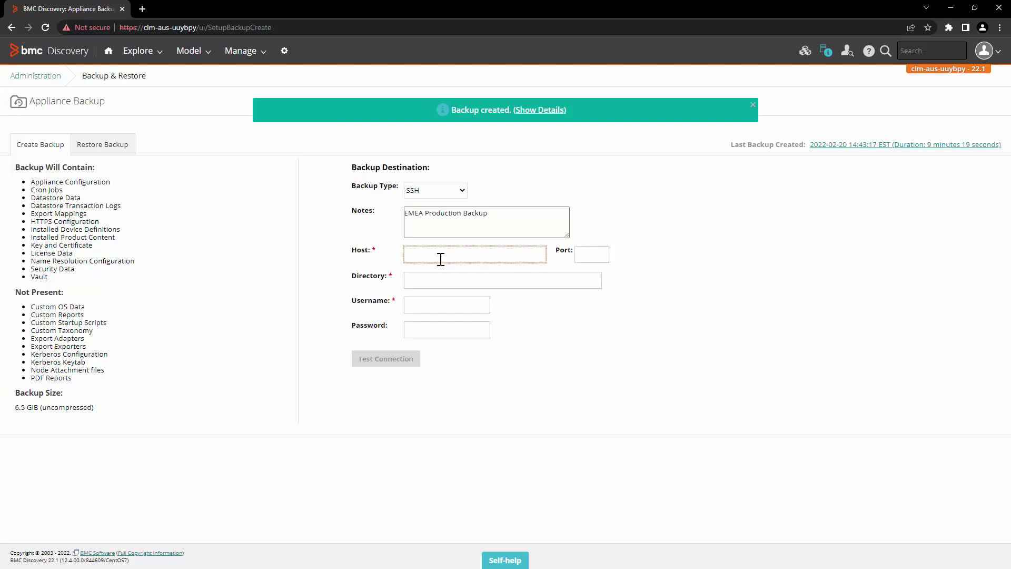
pyautogui.write('clm-aus-uw9vdf')
pyautogui.click(590, 255)
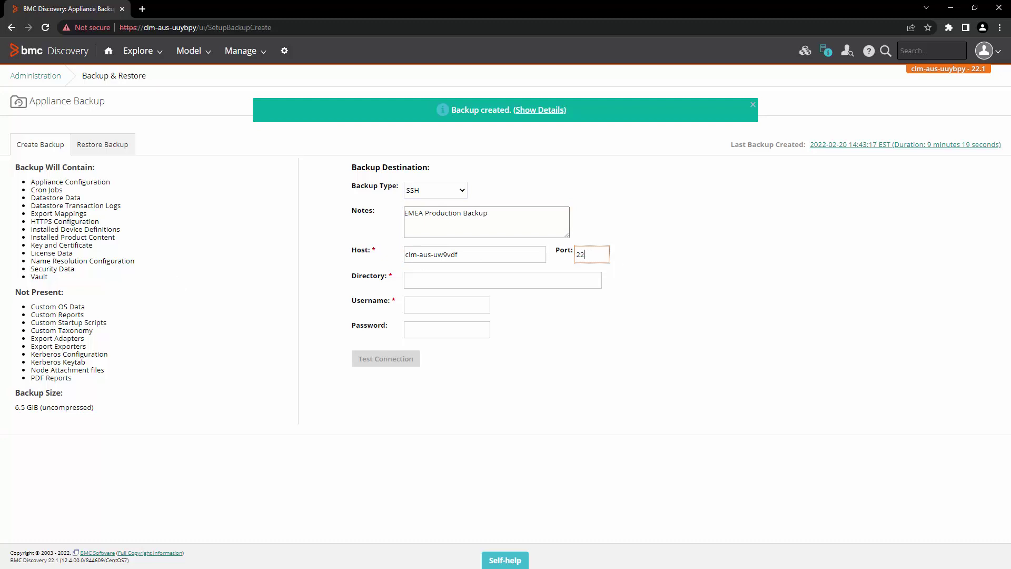
pyautogui.click(413, 283)
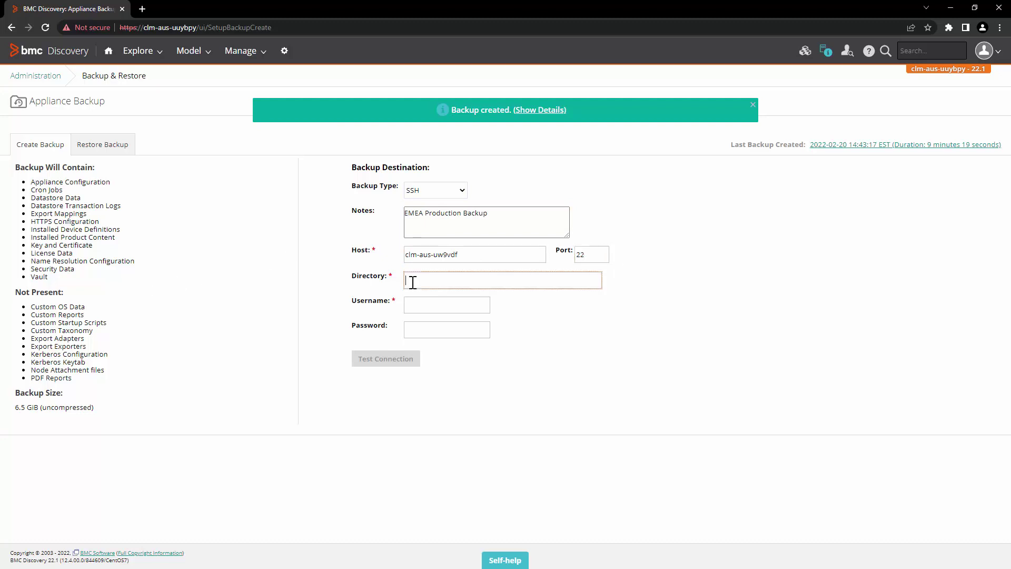
pyautogui.write('/opt/Backup')
# Enter the Administrator username and password, then test the SSH connection.
pyautogui.click(443, 309)
pyautogui.write('Administrator')
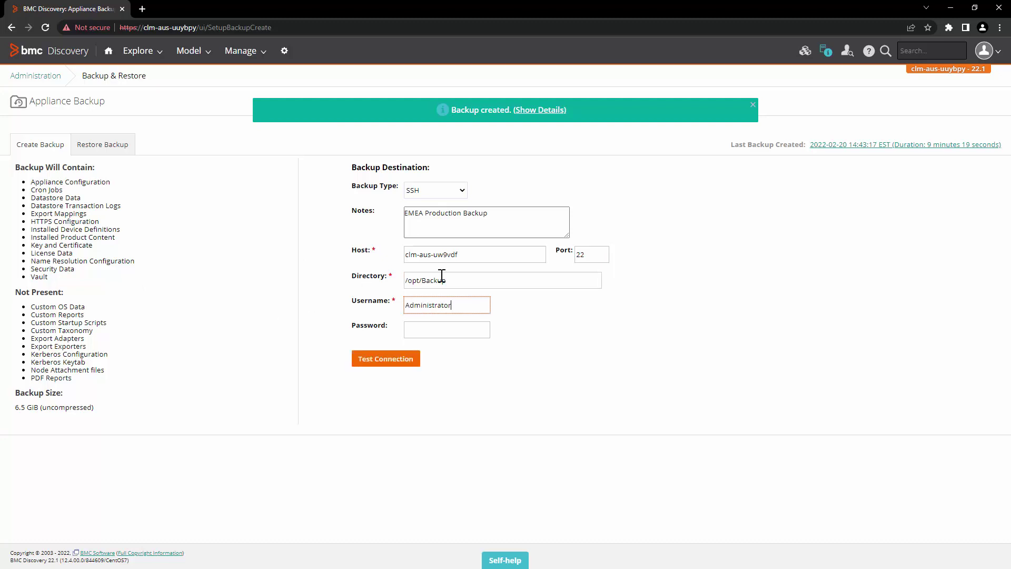
pyautogui.click(453, 332)
pyautogui.write('***')
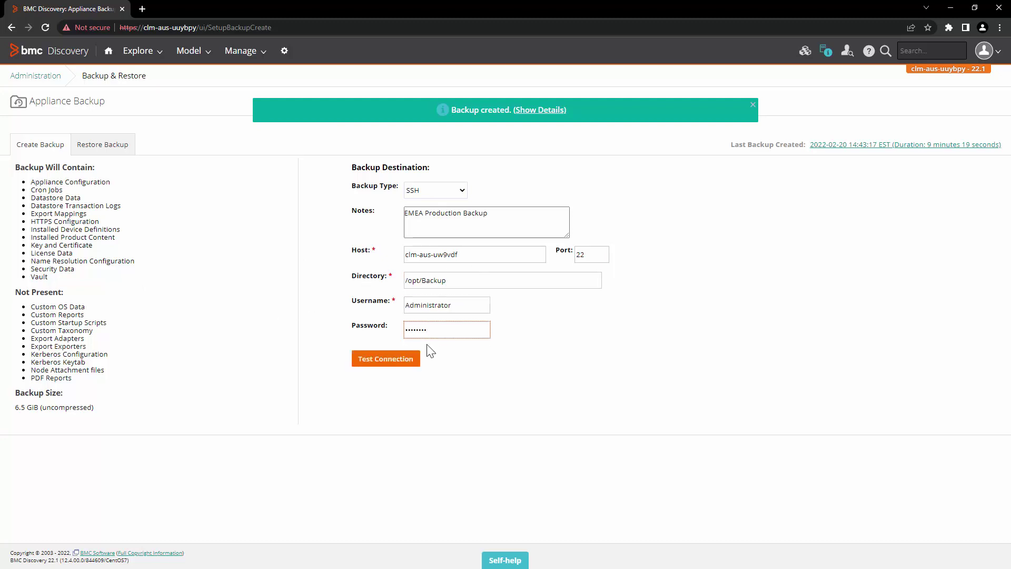
pyautogui.click(391, 360)
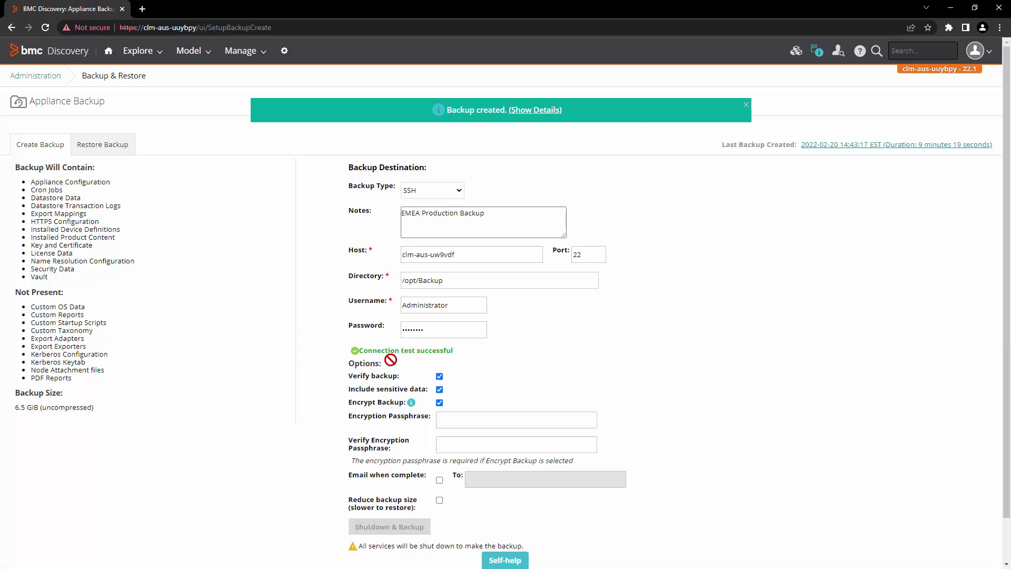
# Check the connection result, then enter and verify the encryption passphrase.
pyautogui.moveTo(356, 351); pyautogui.dragTo(456, 352)
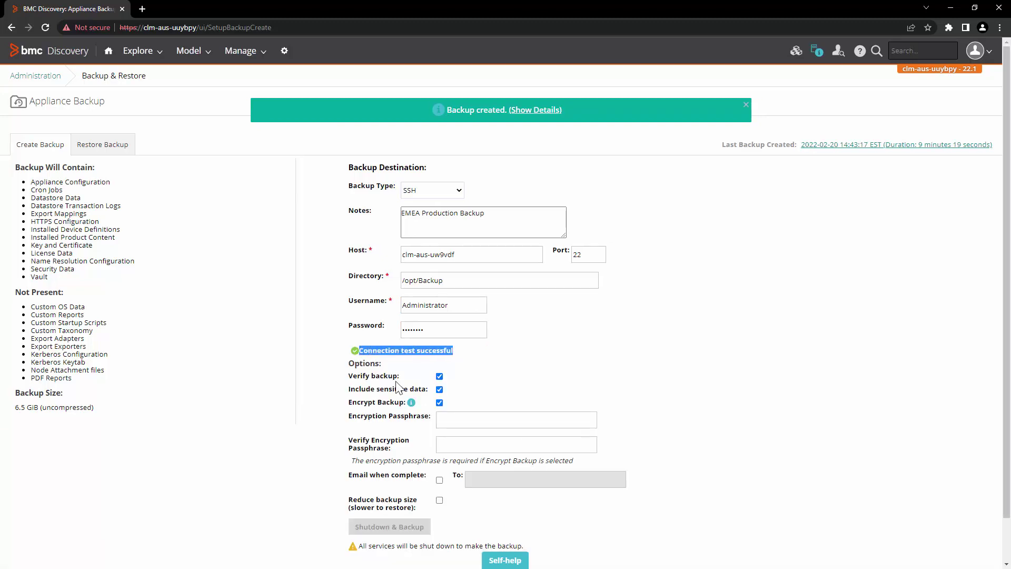
pyautogui.scroll(-1, 400, 388)
pyautogui.click(497, 374)
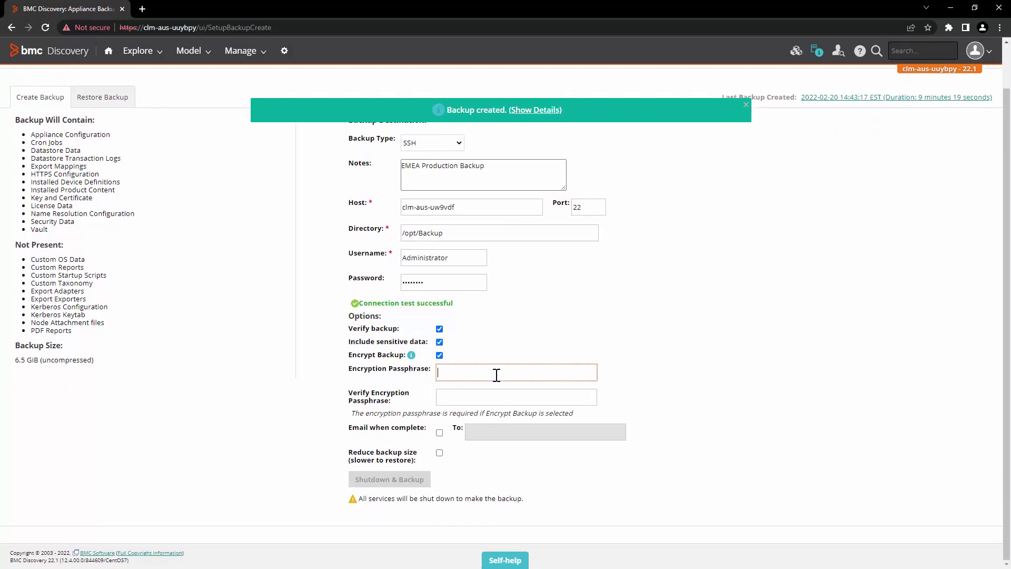
pyautogui.write('••')
pyautogui.click(496, 398)
pyautogui.write('••••••••')
# Enable Email when complete with the notification address, then start and confirm Shutdown & Backup.
pyautogui.click(439, 432)
pyautogui.click(496, 432)
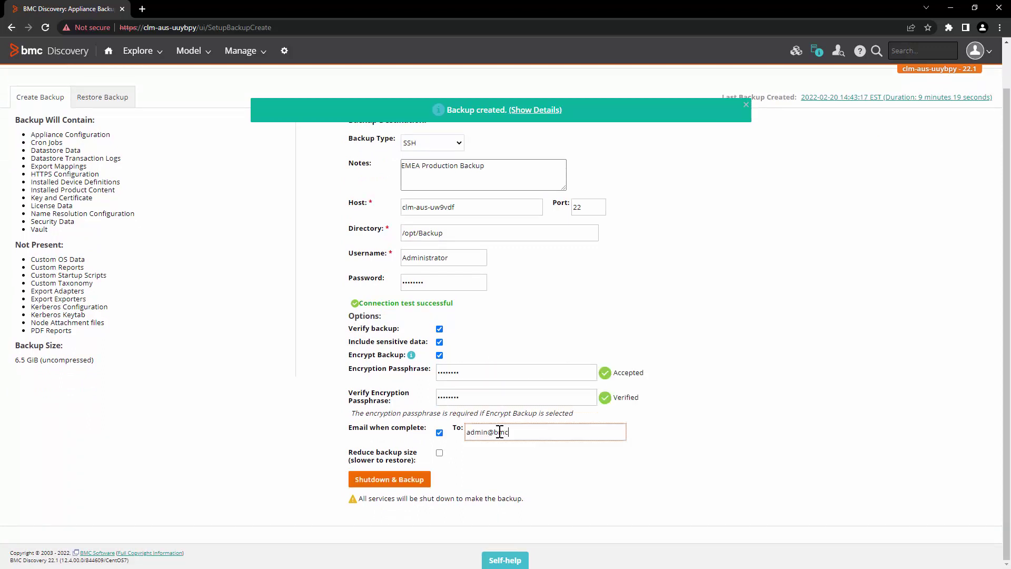
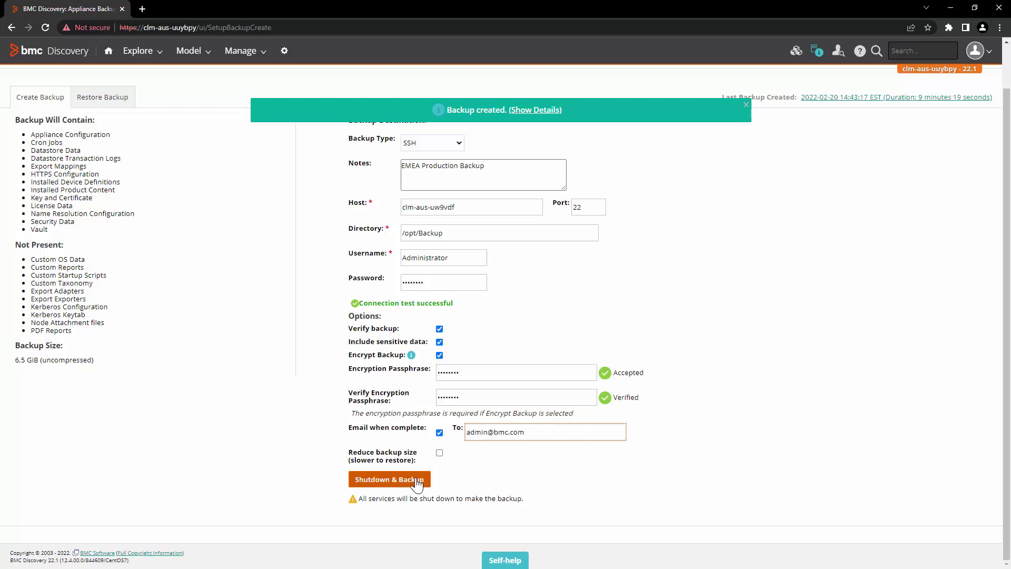
pyautogui.click(417, 483)
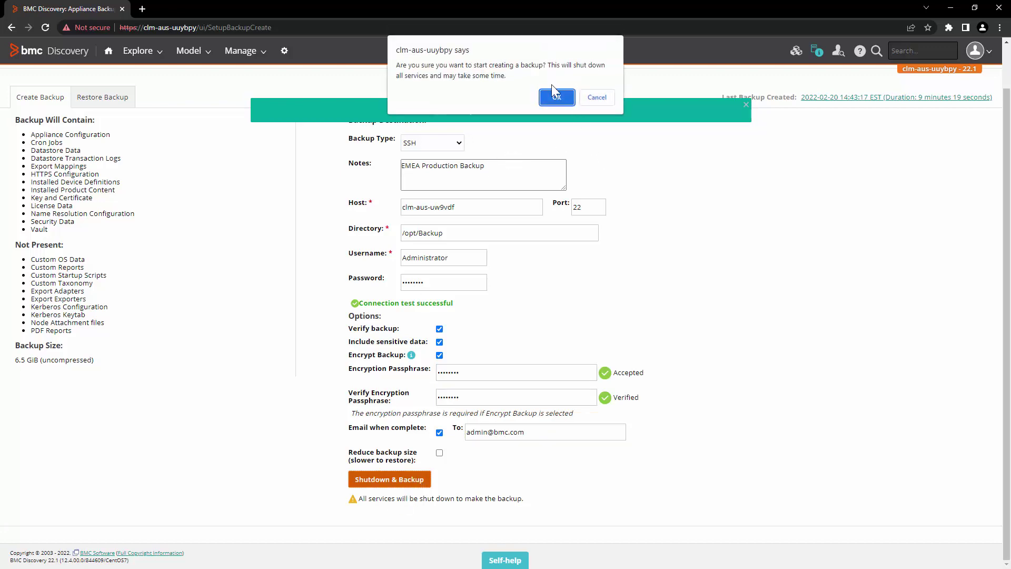
pyautogui.click(556, 97)
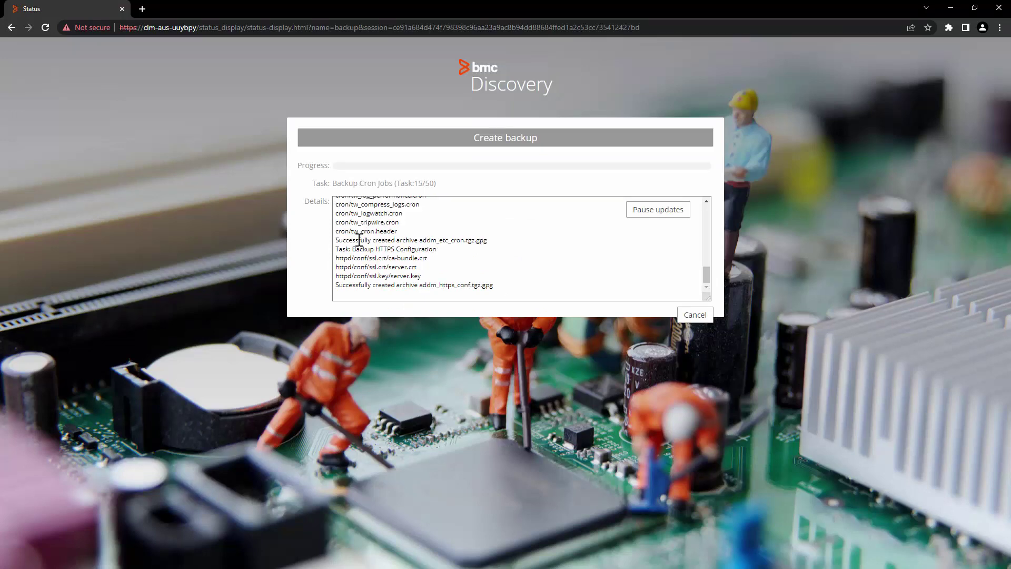
# In WinSCP, verify that /opt/Backup contains the new 2022-02-20_150519_addm_backup folder.
pyautogui.hotkey('alt', 'Tab')
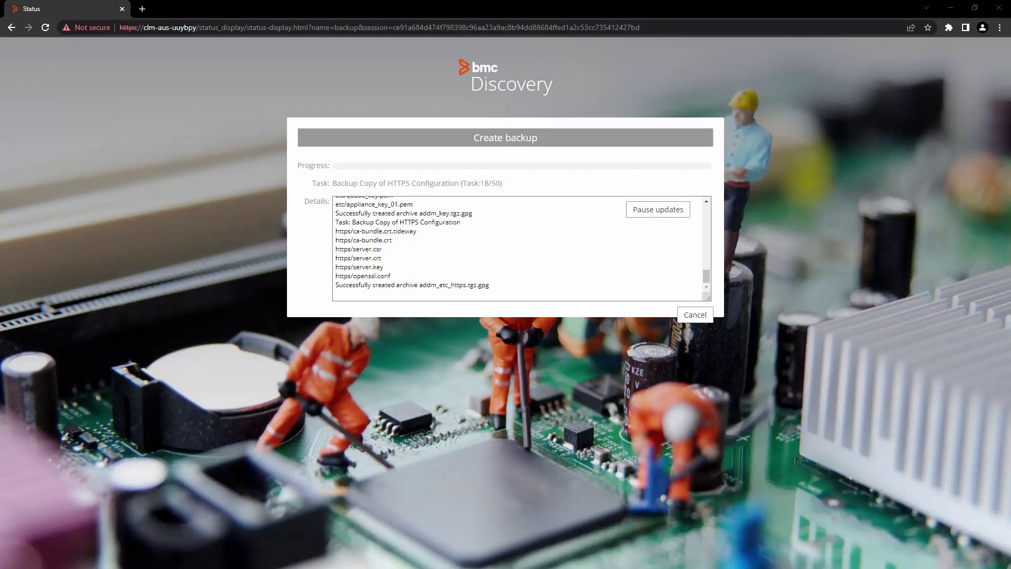
pyautogui.click(552, 290)
pyautogui.doubleClick(553, 293)
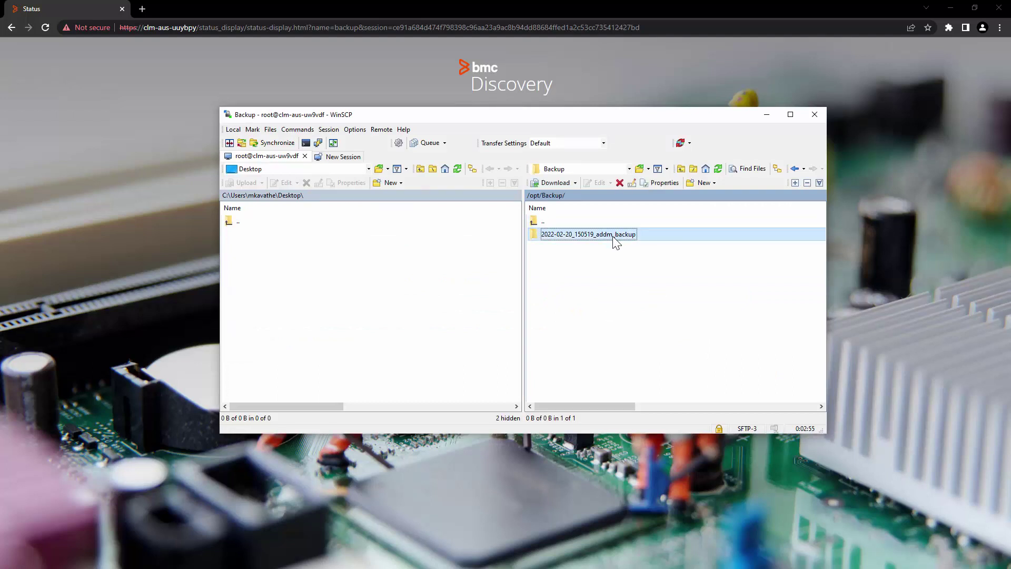
pyautogui.doubleClick(615, 237)
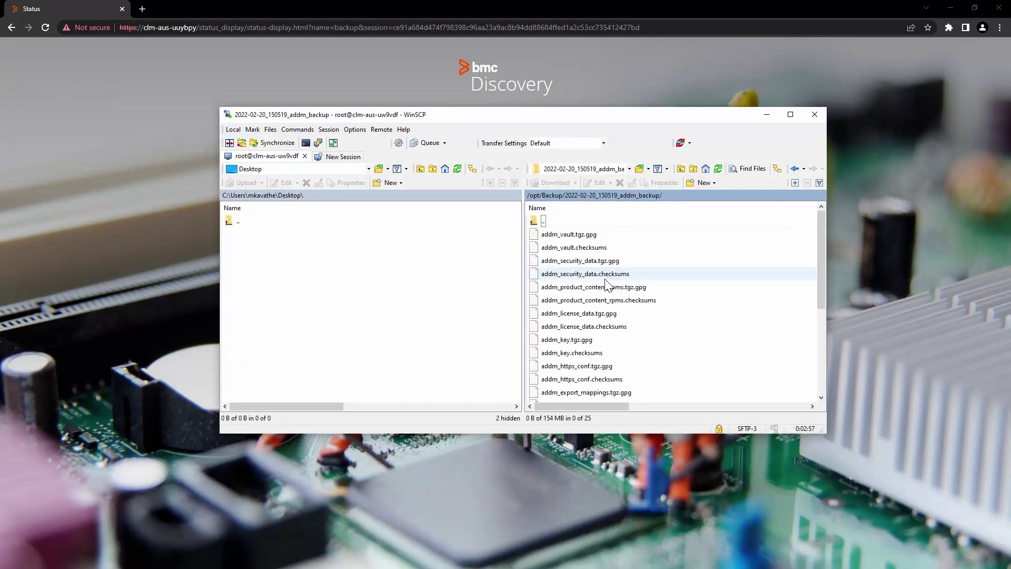
pyautogui.scroll(-4, 620, 353)
pyautogui.scroll(4, 625, 362)
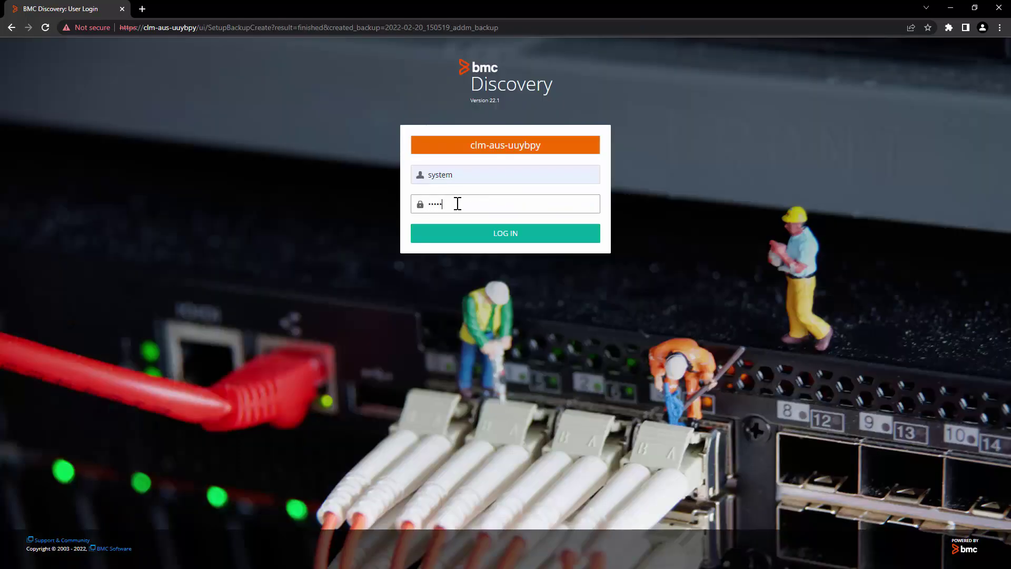
# Log back in, dismiss the Backup created notice, and set Backup Type to Windows Share.
pyautogui.press('Return')
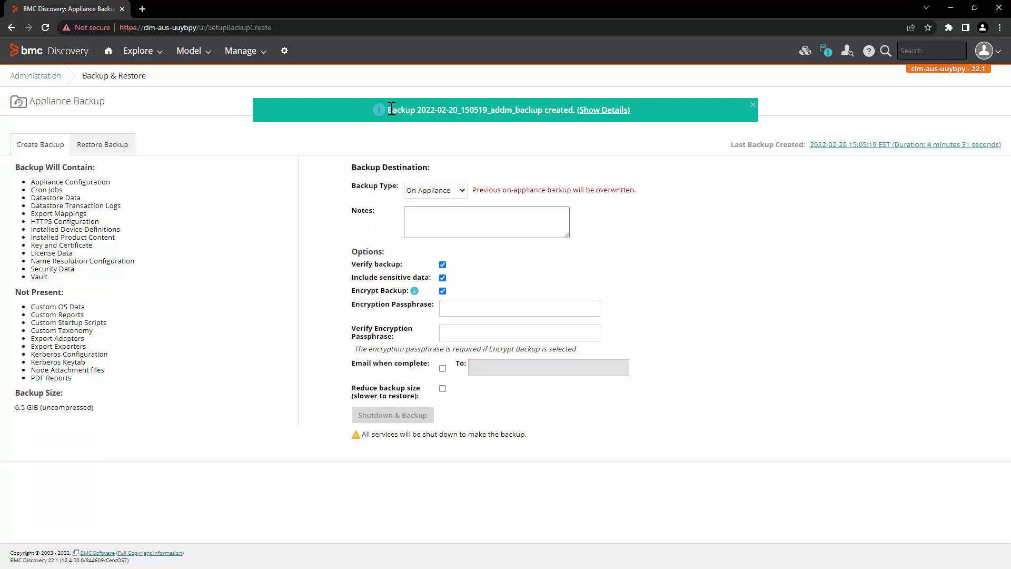
pyautogui.moveTo(391, 110); pyautogui.dragTo(572, 136)
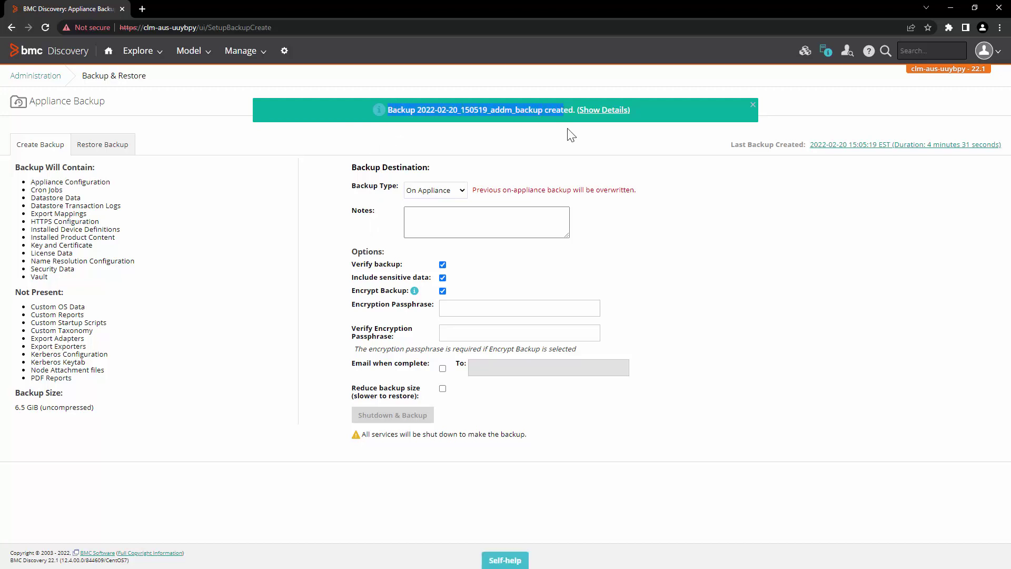
pyautogui.click(754, 105)
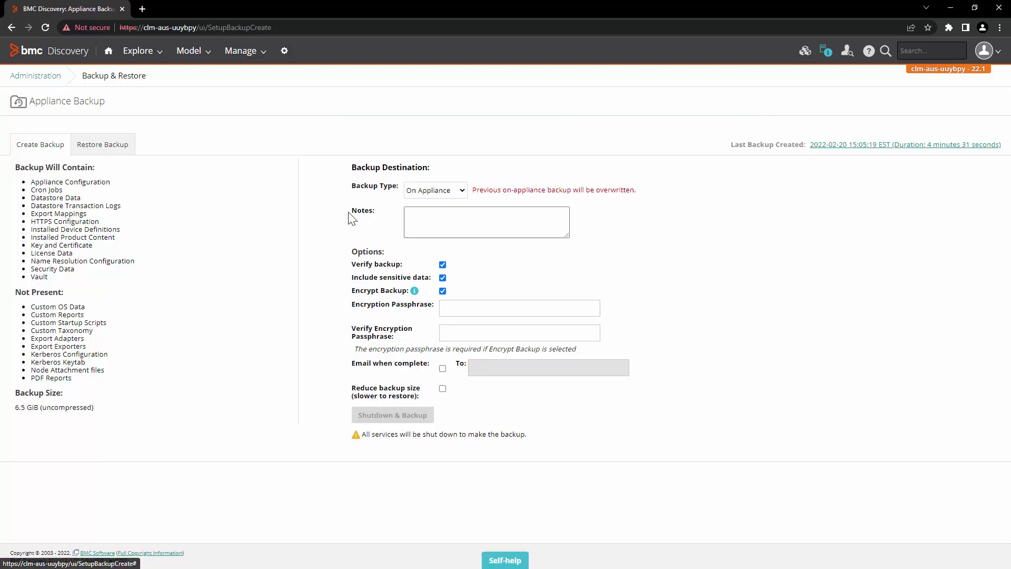
pyautogui.click(424, 191)
pyautogui.click(432, 221)
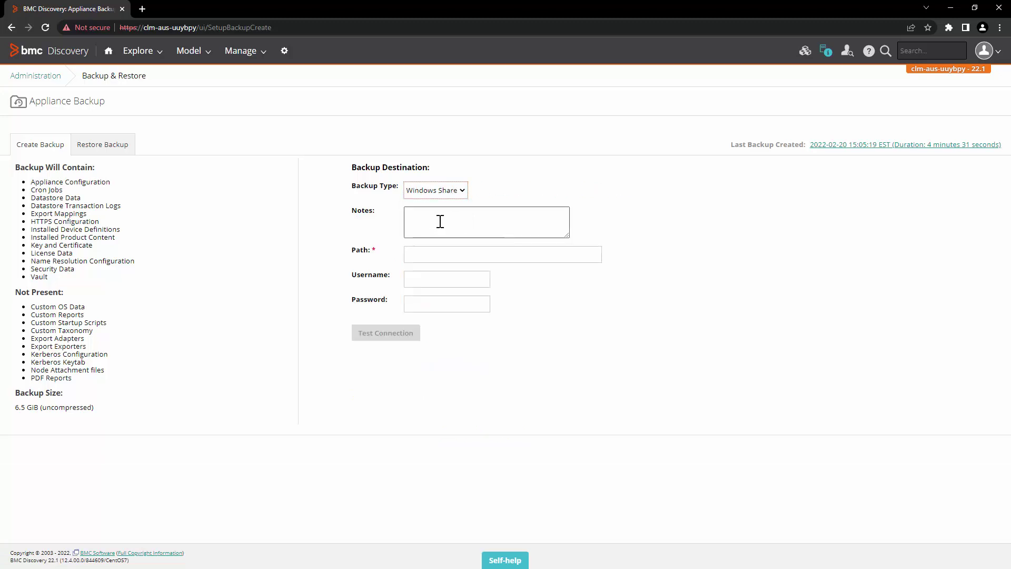
# Enter note 'EMEA Production backup', the pasted share path and Administrator username, then test.
pyautogui.click(440, 222)
pyautogui.write('EMEA Production backup')
pyautogui.click(423, 254)
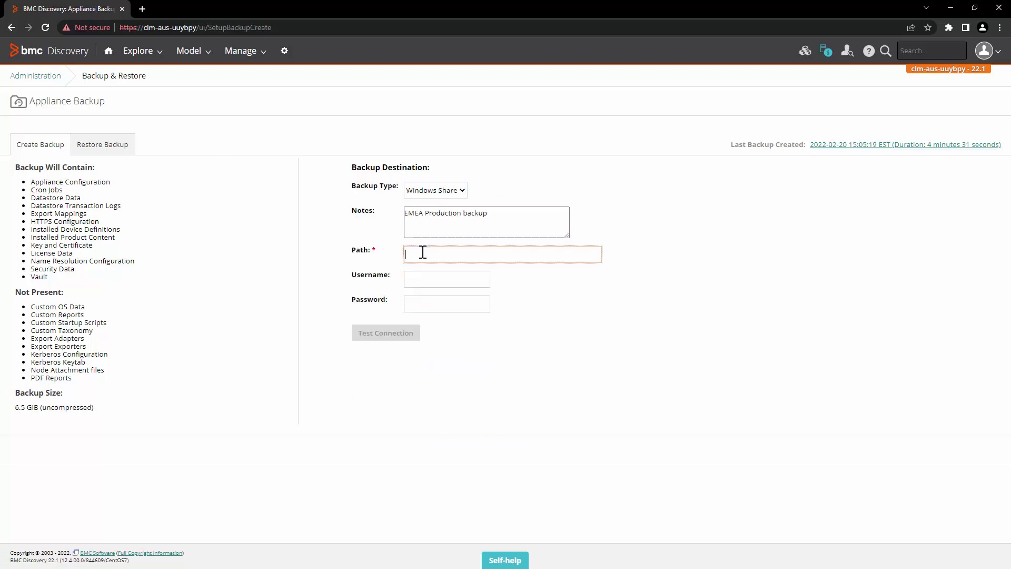
pyautogui.write('\\\\CLM-AUS-VA84G1\\DiscoveryBackup')
pyautogui.click(433, 280)
pyautogui.write('Ad')
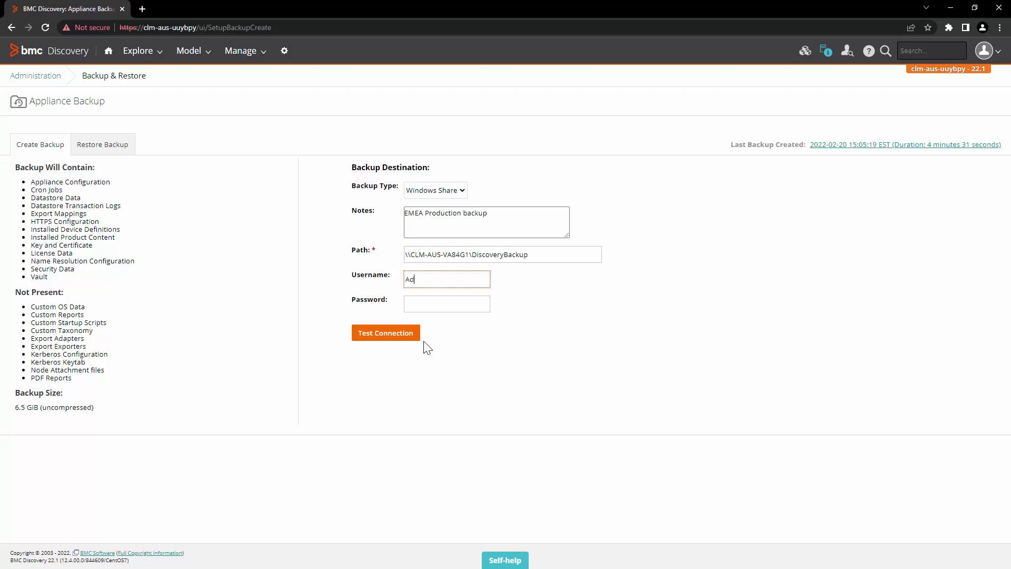
pyautogui.write('ministrator')
pyautogui.click(437, 308)
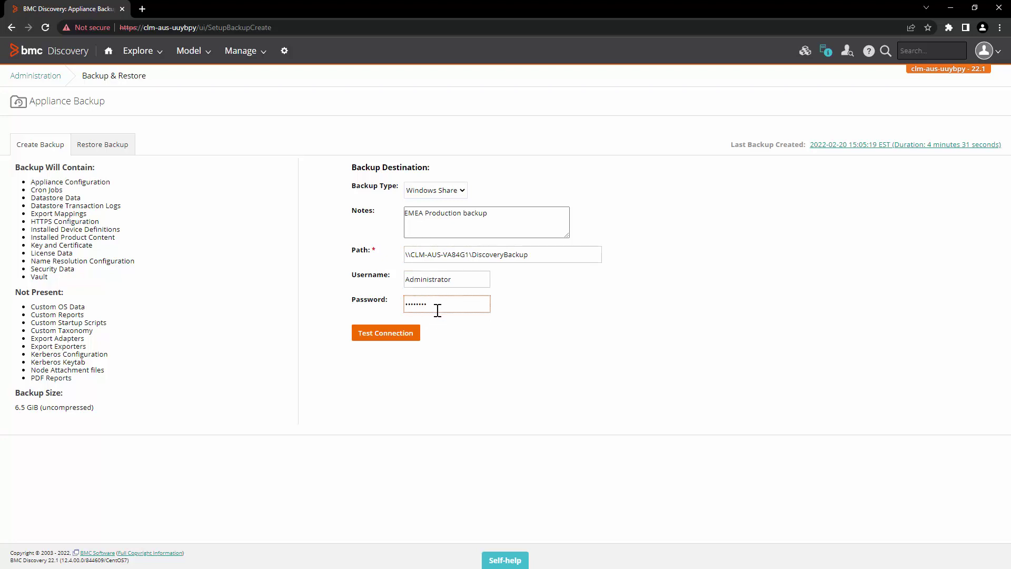
pyautogui.click(408, 341)
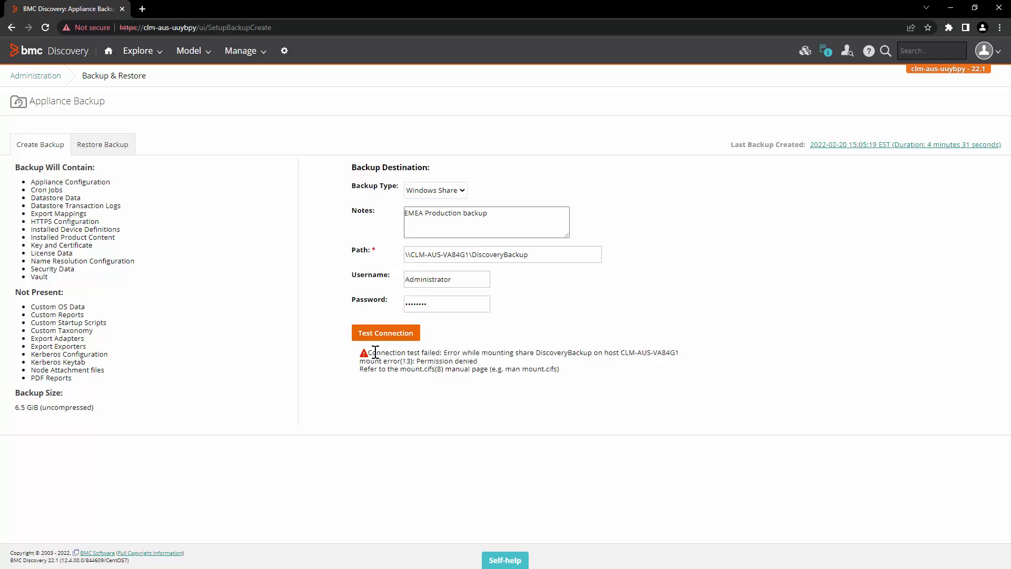
# After the Permission denied error, retype the share password and retest the connection.
pyautogui.moveTo(368, 352); pyautogui.dragTo(442, 351)
pyautogui.click(477, 354)
pyautogui.moveTo(544, 257); pyautogui.dragTo(384, 261)
pyautogui.doubleClick(452, 278)
pyautogui.doubleClick(447, 303)
pyautogui.press('BackSpace')
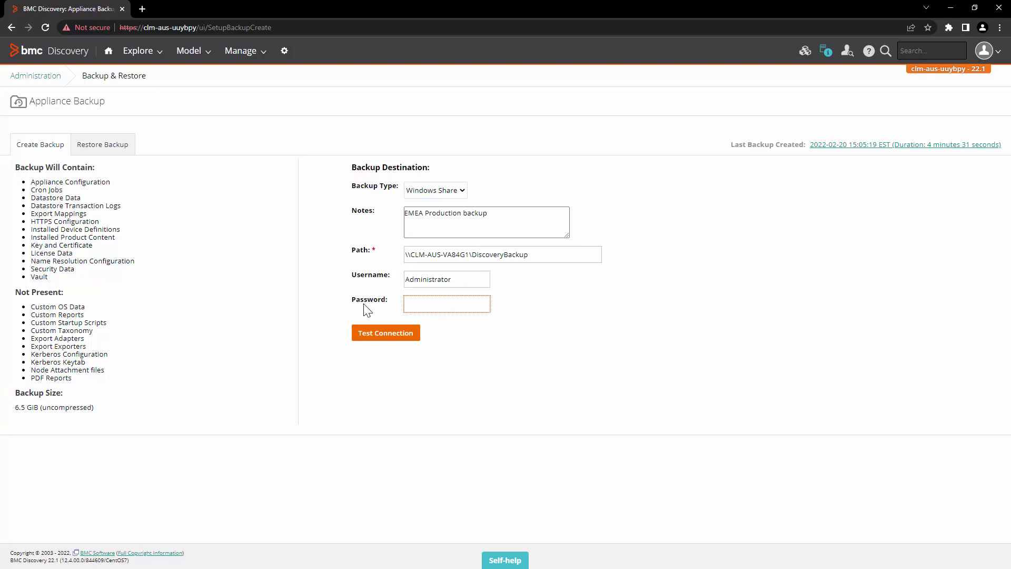
pyautogui.write('••••••••')
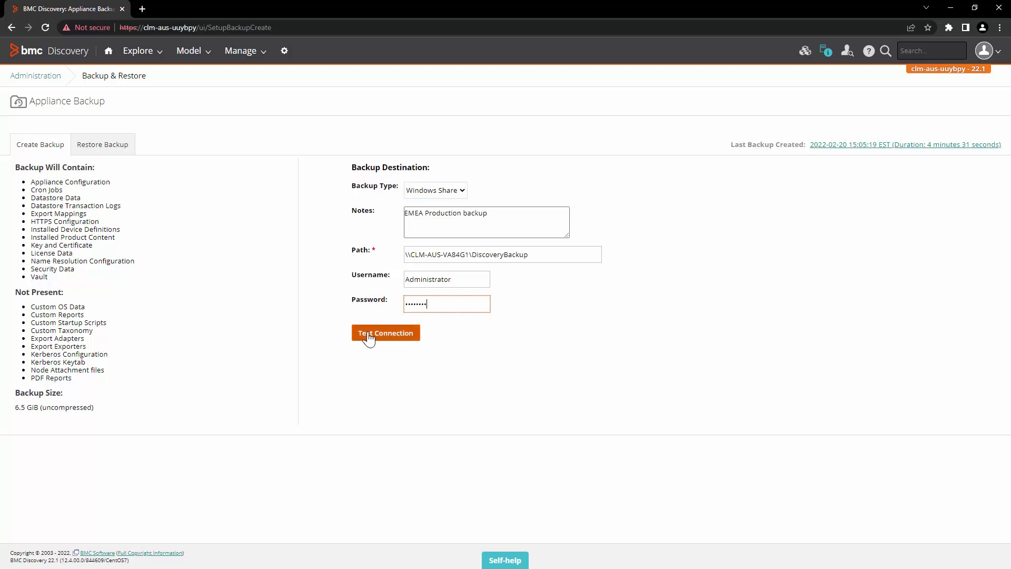
pyautogui.click(369, 337)
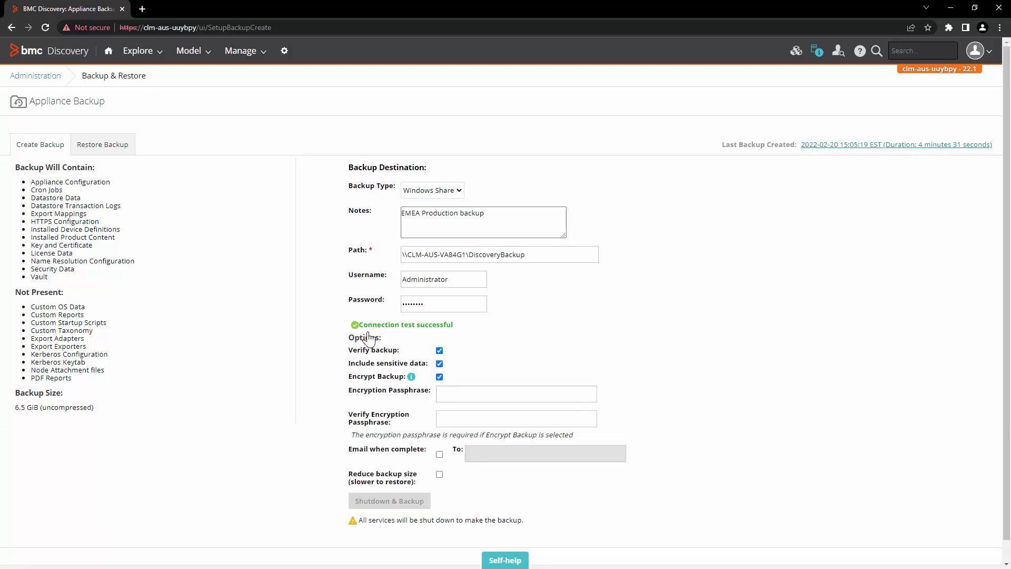
# After the successful connection test, enter the backup encryption passphrase.
pyautogui.moveTo(361, 324); pyautogui.dragTo(457, 325)
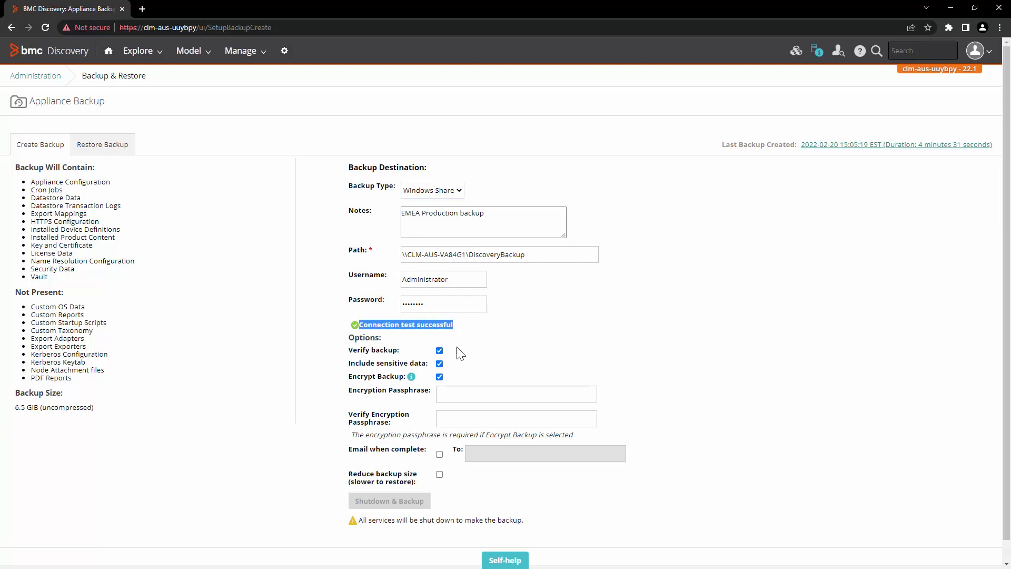
pyautogui.click(368, 323)
pyautogui.moveTo(360, 327); pyautogui.dragTo(453, 325)
pyautogui.scroll(-1, 400, 358)
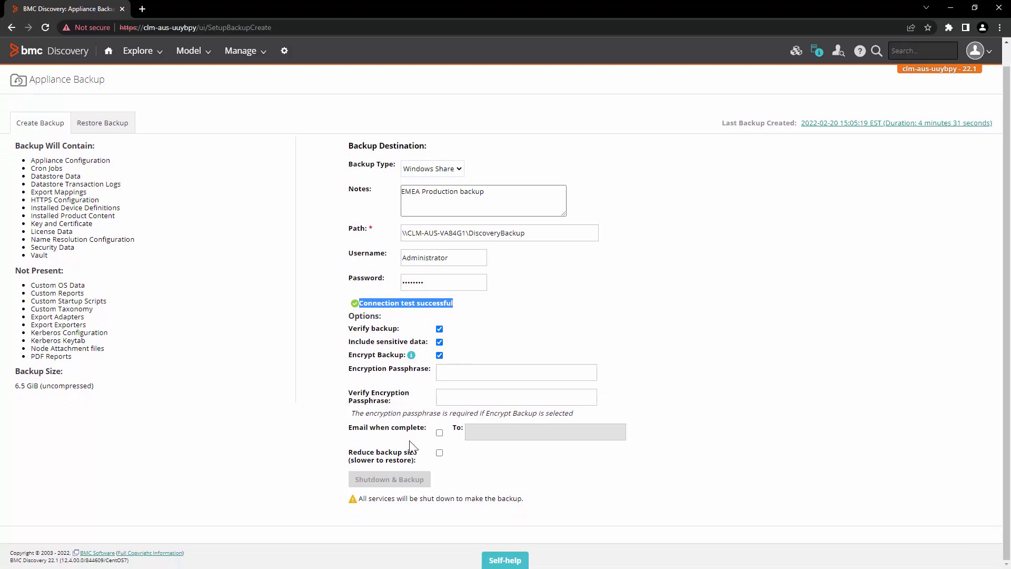
pyautogui.click(471, 377)
pyautogui.write('pass')
# Verify the passphrase and start Shutdown & Backup, confirming with OK.
pyautogui.click(465, 392)
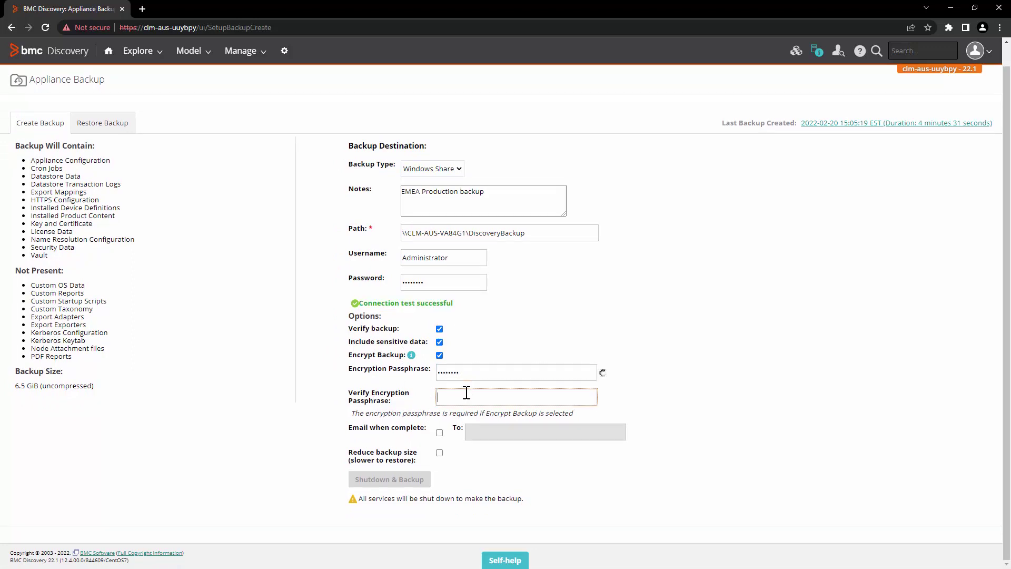
pyautogui.write('pas')
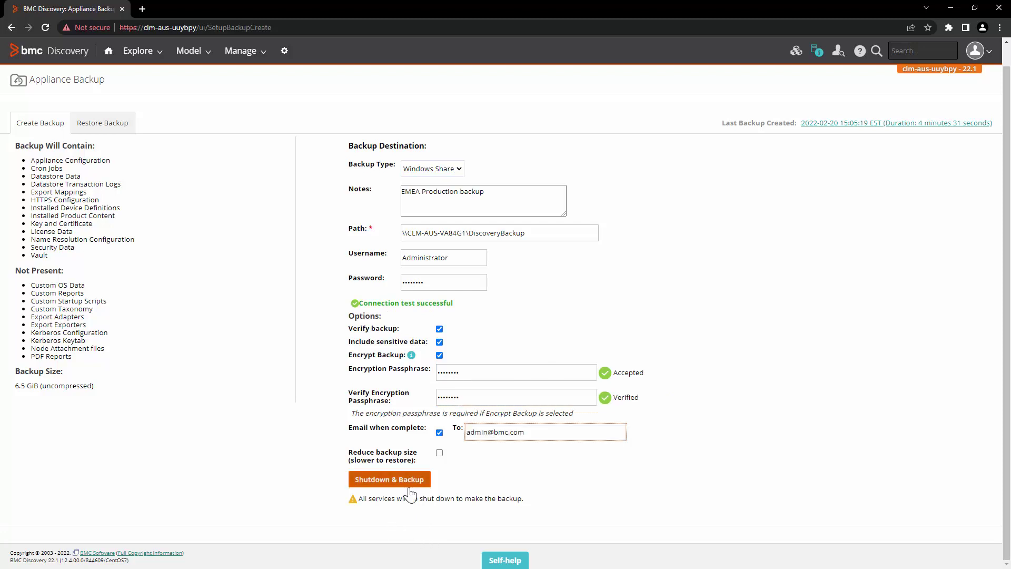
pyautogui.click(399, 481)
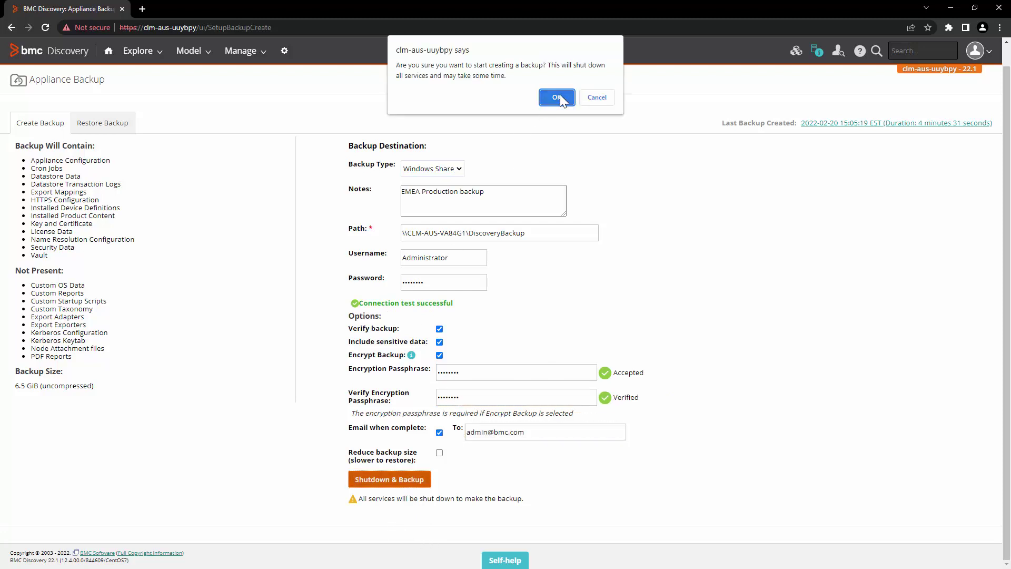
pyautogui.click(558, 97)
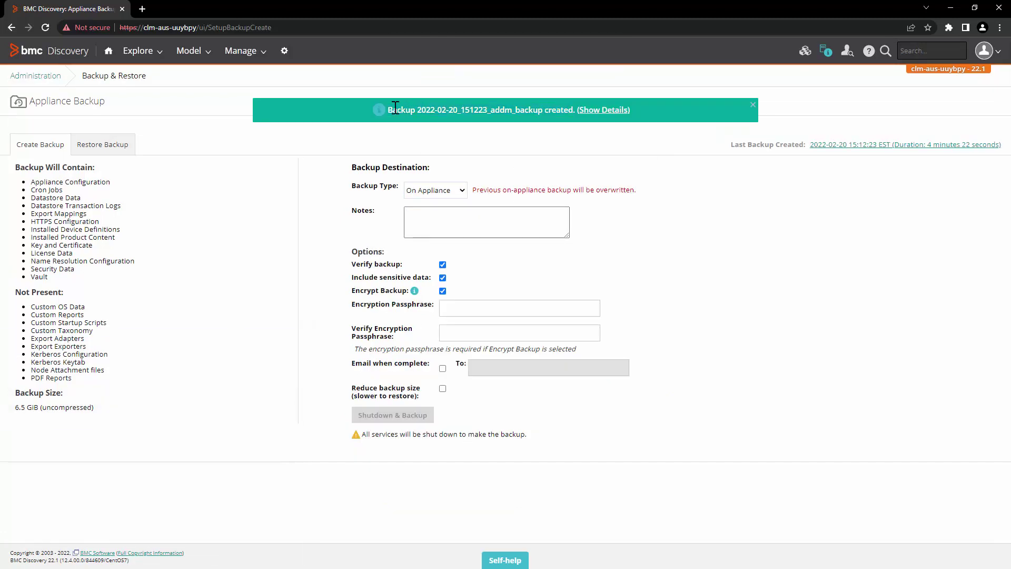
pyautogui.moveTo(395, 108); pyautogui.dragTo(575, 110)
pyautogui.hotkey('alt', 'Tab')
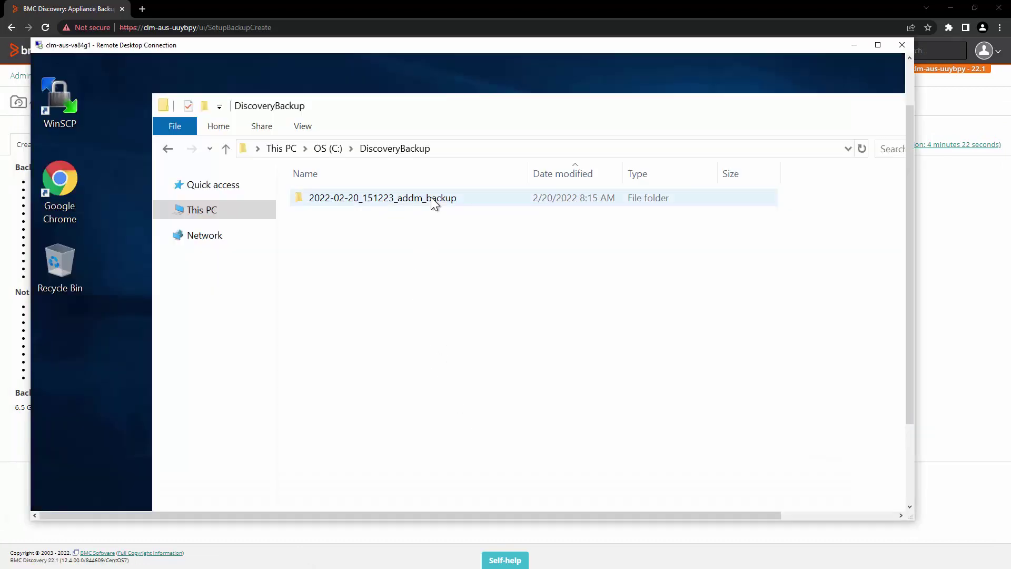
pyautogui.doubleClick(430, 197)
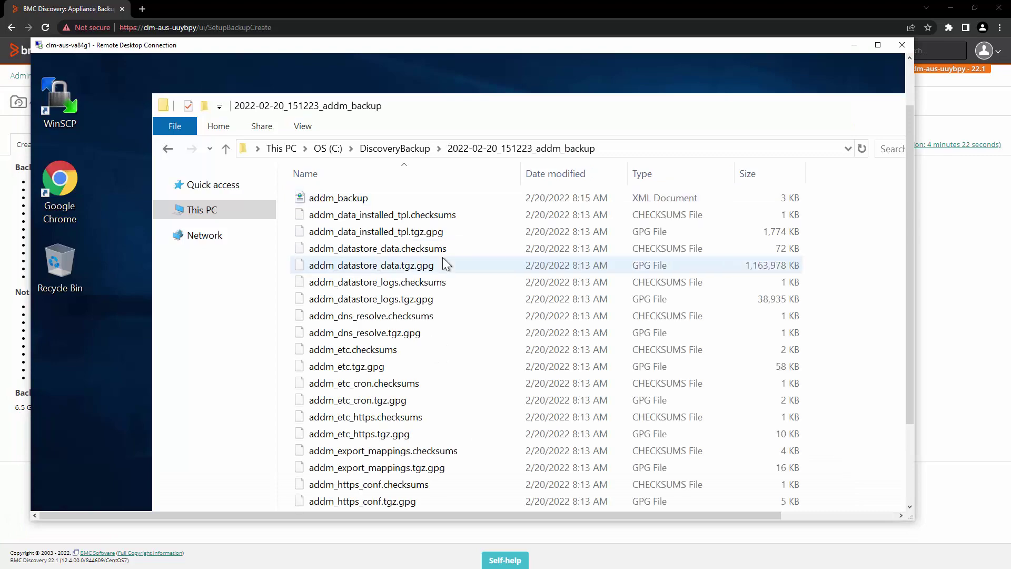
pyautogui.click(441, 261)
pyautogui.hotkey('alt', 'Tab')
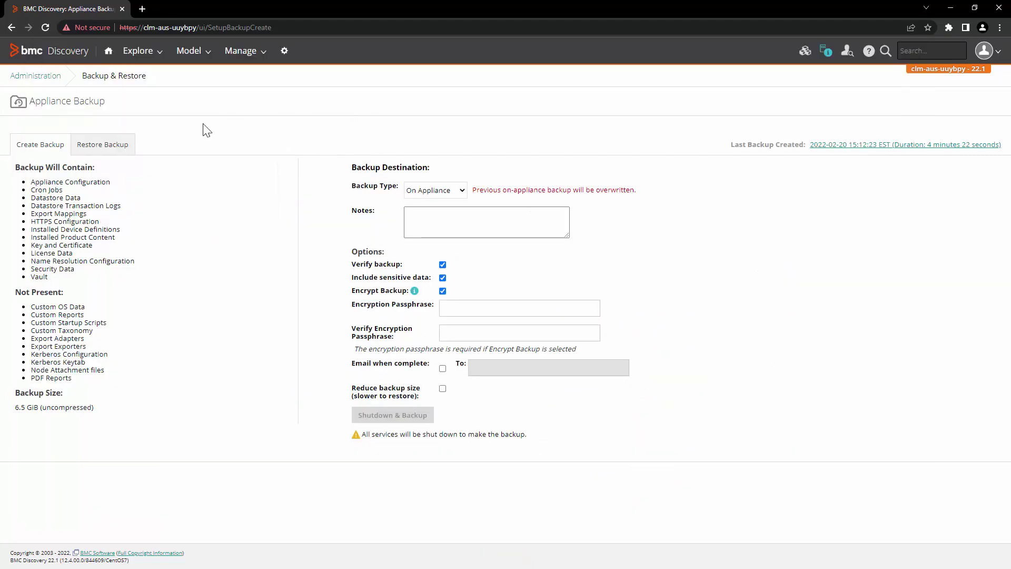
# Change the browser address to appliance clm-aus-ug5ggd and load its login page.
pyautogui.moveTo(143, 27); pyautogui.dragTo(195, 27)
pyautogui.hotkey('ctrl', 'v')
pyautogui.hotkey('alt', 'Return')
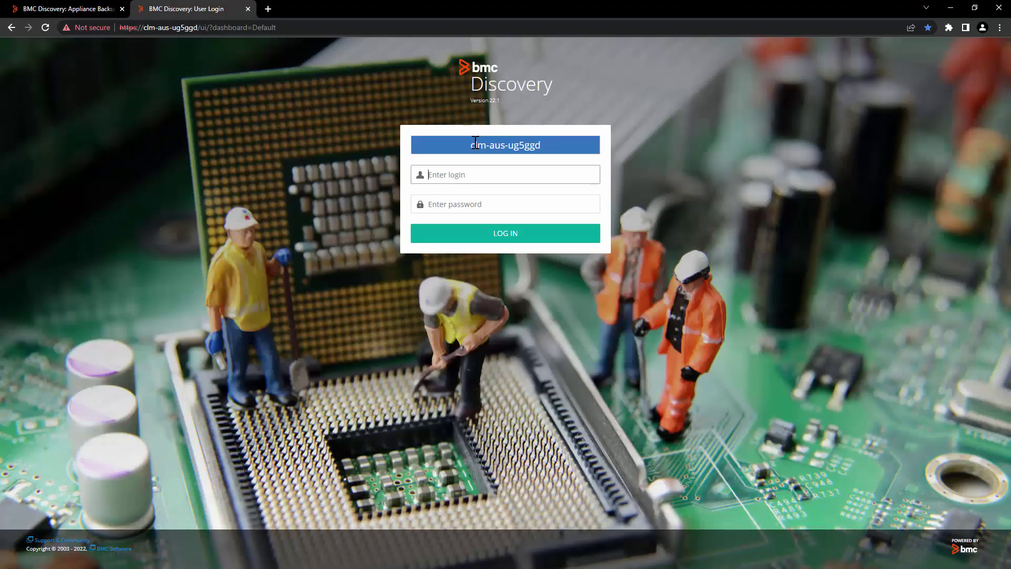
# Log in to clm-aus-ug5ggd with the system account.
pyautogui.click(522, 174)
pyautogui.write('system')
pyautogui.click(498, 204)
pyautogui.write('s')
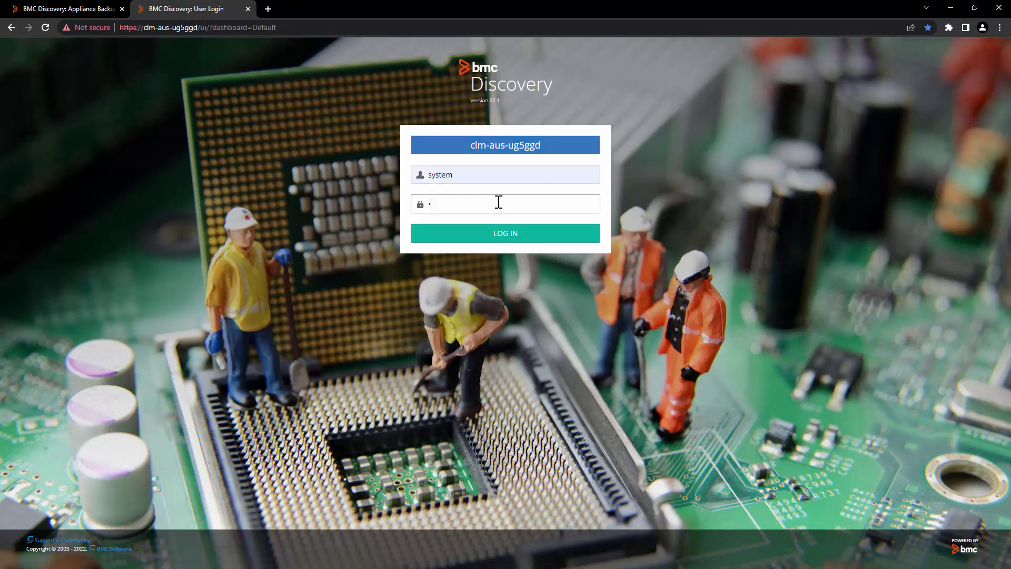
pyautogui.press('Return')
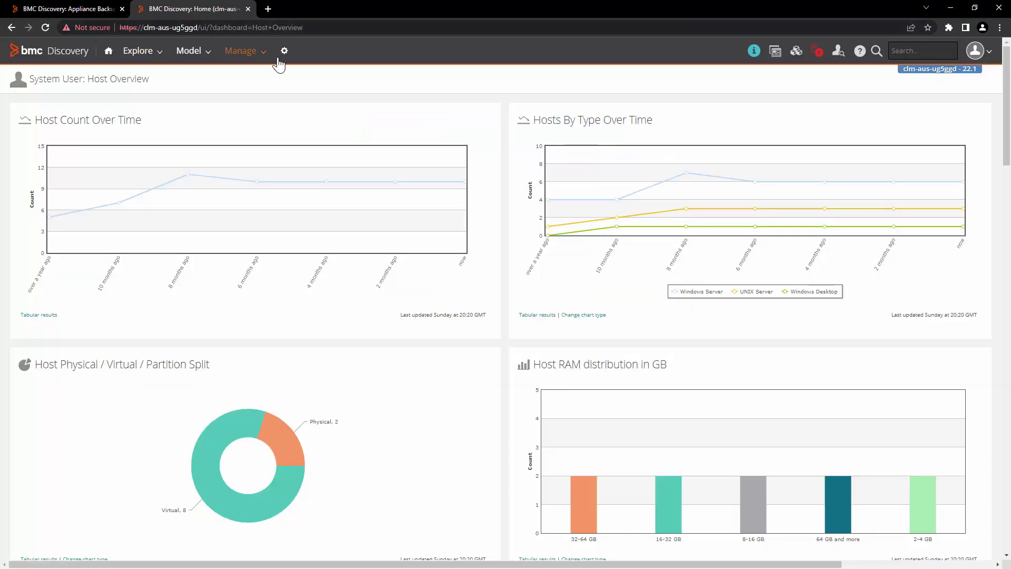
# Open Backup & Restore's Restore Backup tab and set Backup Type to Windows Share.
pyautogui.click(284, 53)
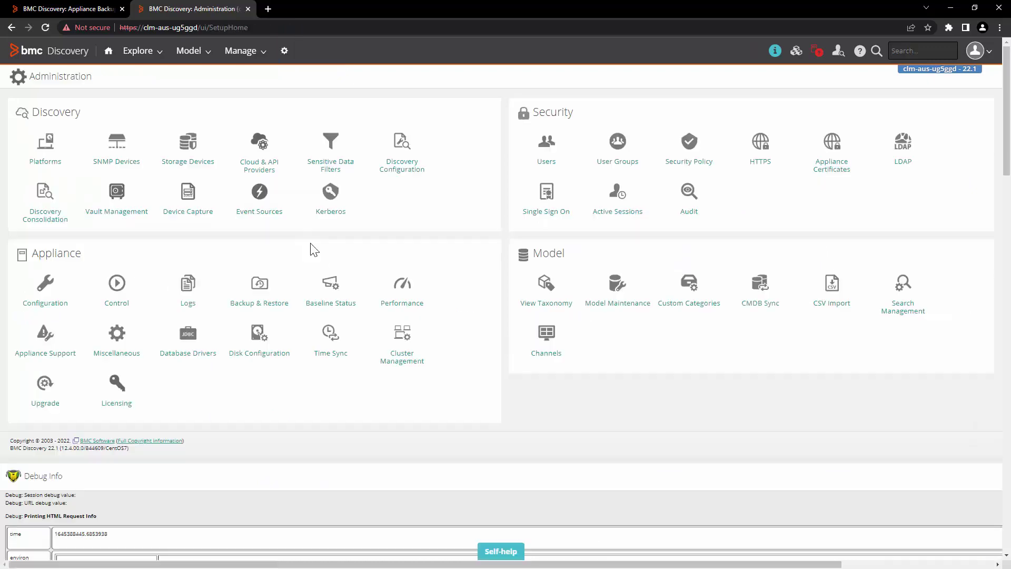
pyautogui.click(257, 301)
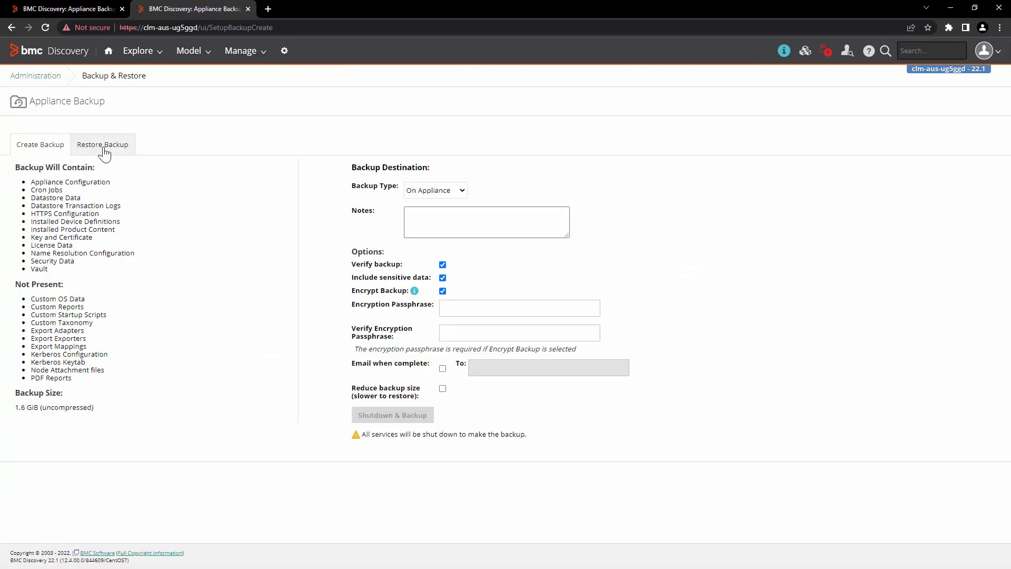
pyautogui.click(102, 147)
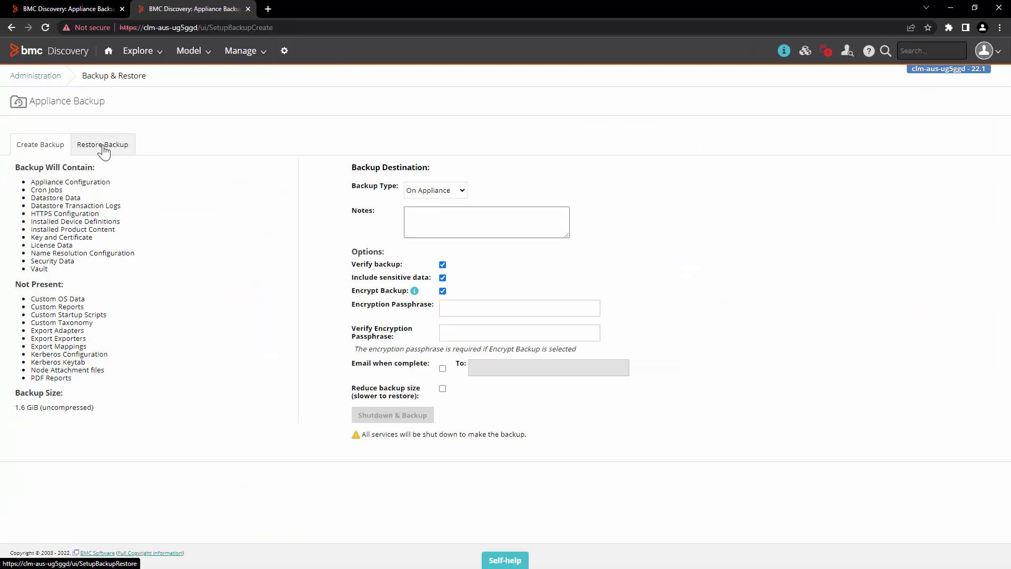
pyautogui.click(110, 191)
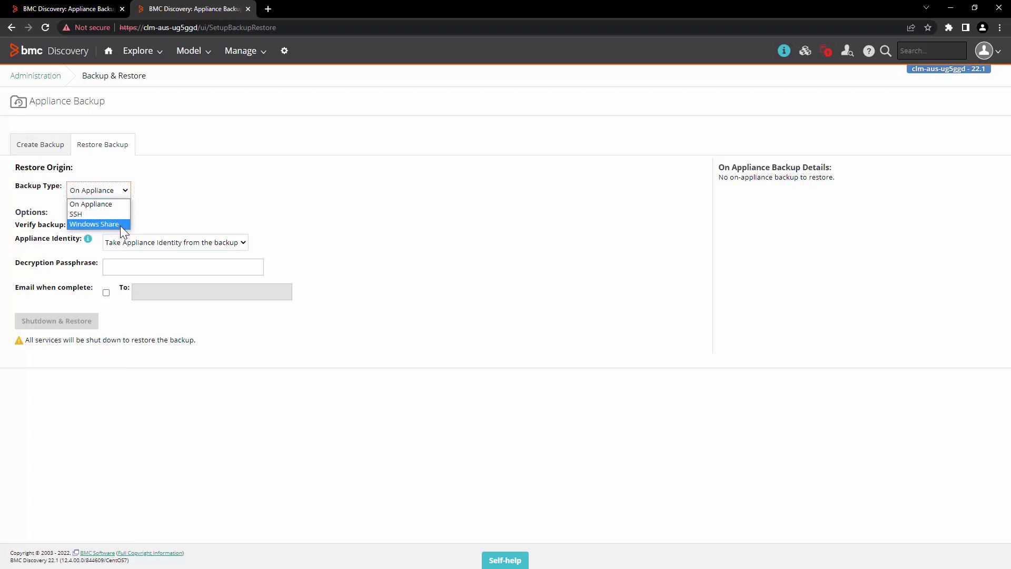
pyautogui.click(121, 224)
# Enter the pasted share path, Administrator username and password, then test the connection.
pyautogui.click(124, 215)
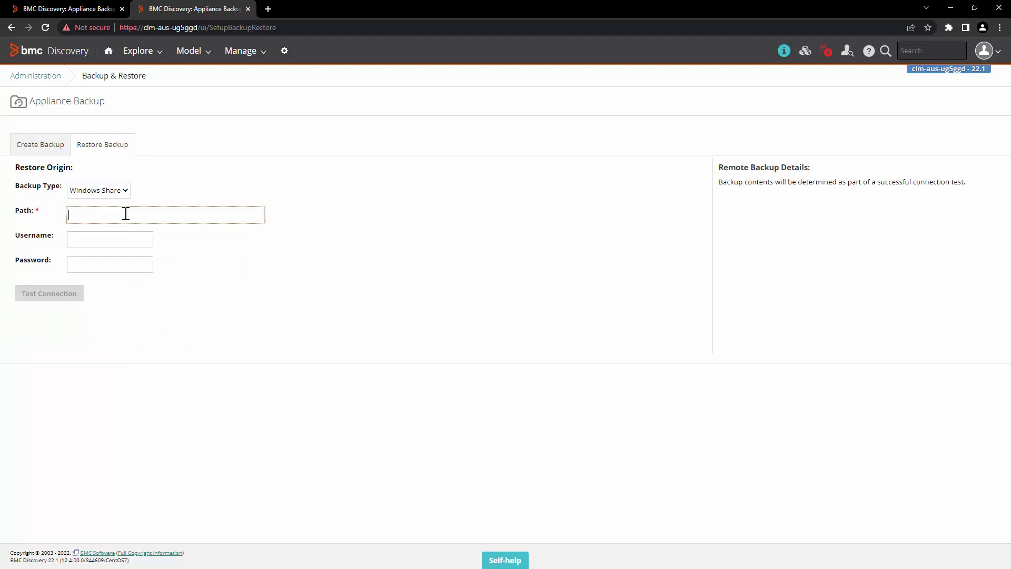
pyautogui.hotkey('ctrl', 'v')
pyautogui.click(124, 231)
pyautogui.write('Administrat')
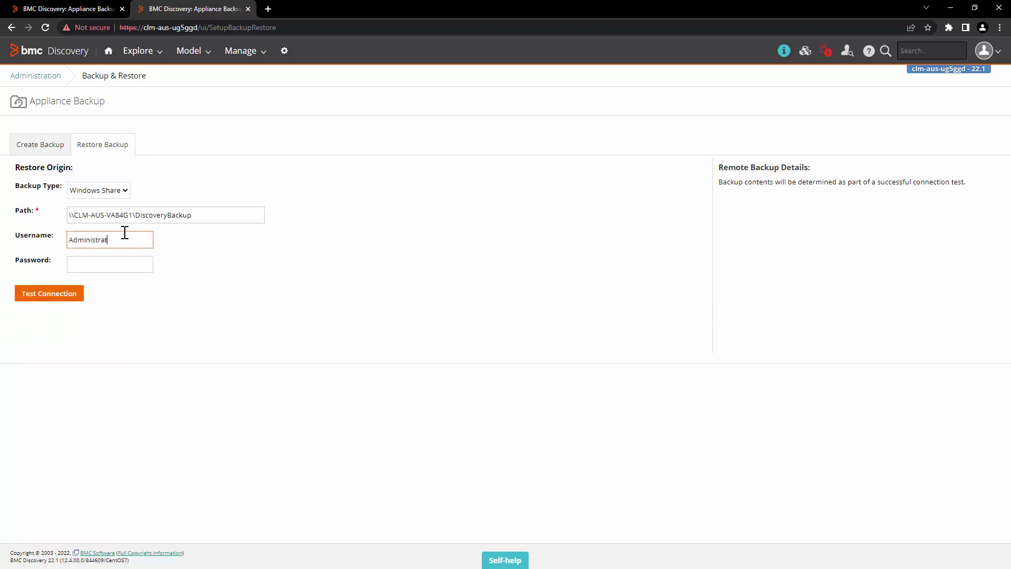
pyautogui.write('or')
pyautogui.click(133, 265)
pyautogui.write('********')
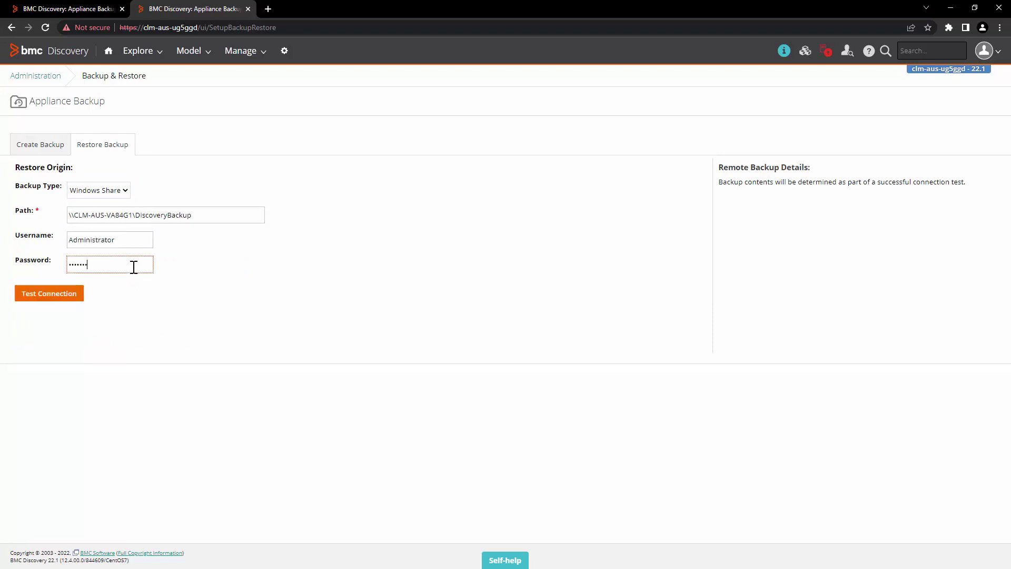
pyautogui.click(57, 300)
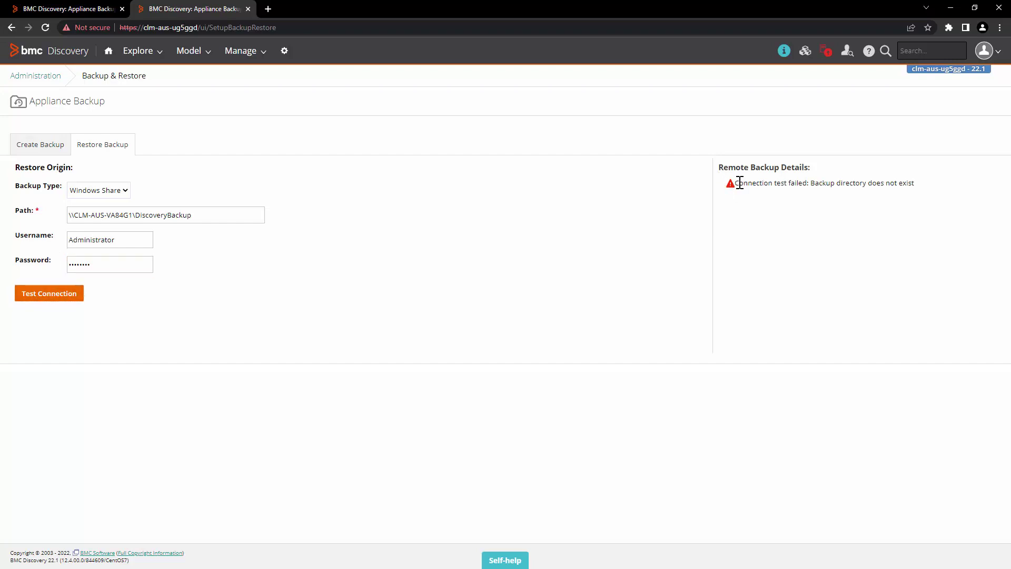
# Review the connection failure message and switch to the remote desktop session.
pyautogui.moveTo(740, 182); pyautogui.dragTo(919, 194)
pyautogui.click(814, 184)
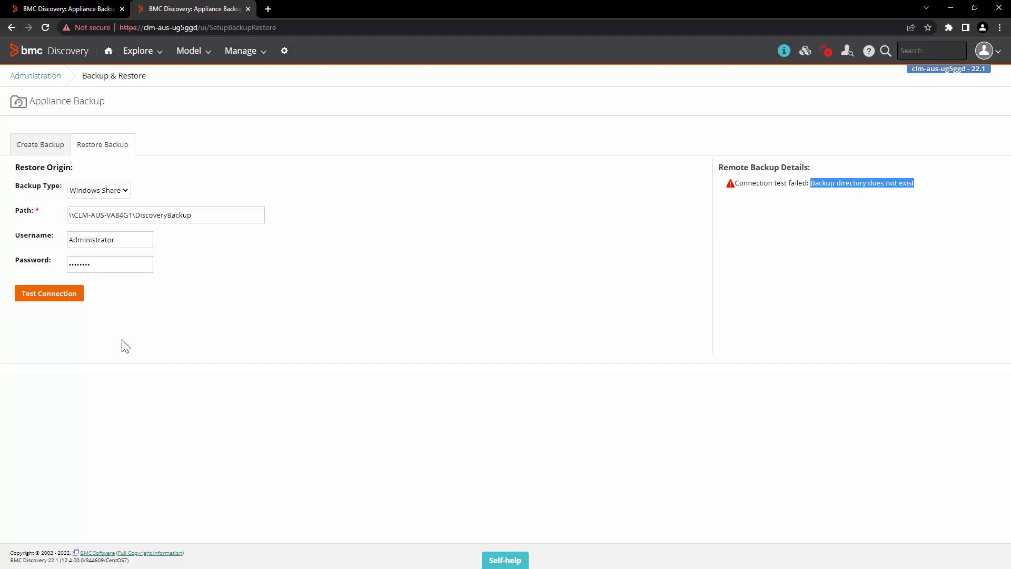
pyautogui.hotkey('alt', 'Tab')
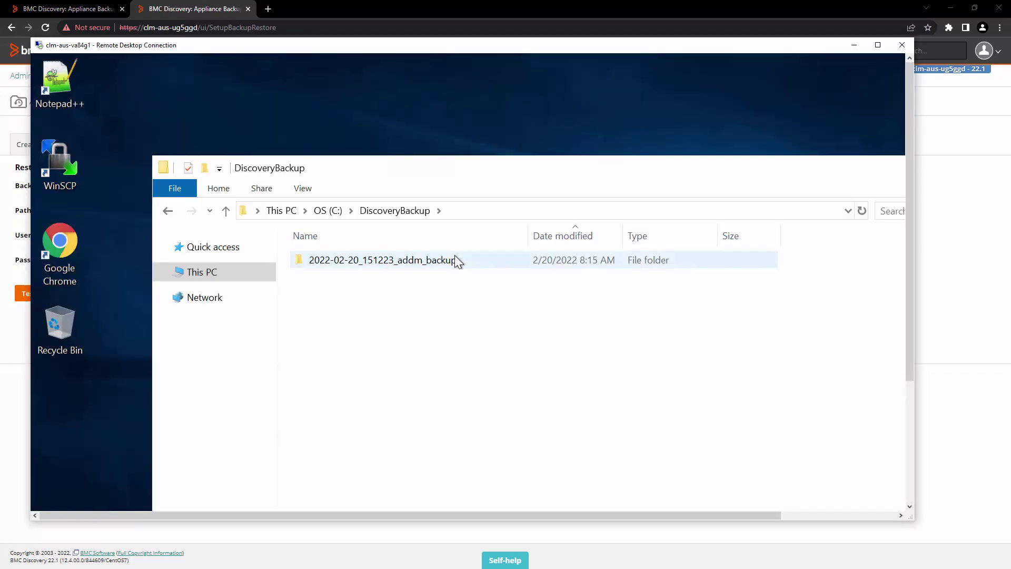
# Copy the folder name 2022-02-20_151223_addm_backup from Explorer's path and return to the restore Path field.
pyautogui.doubleClick(454, 258)
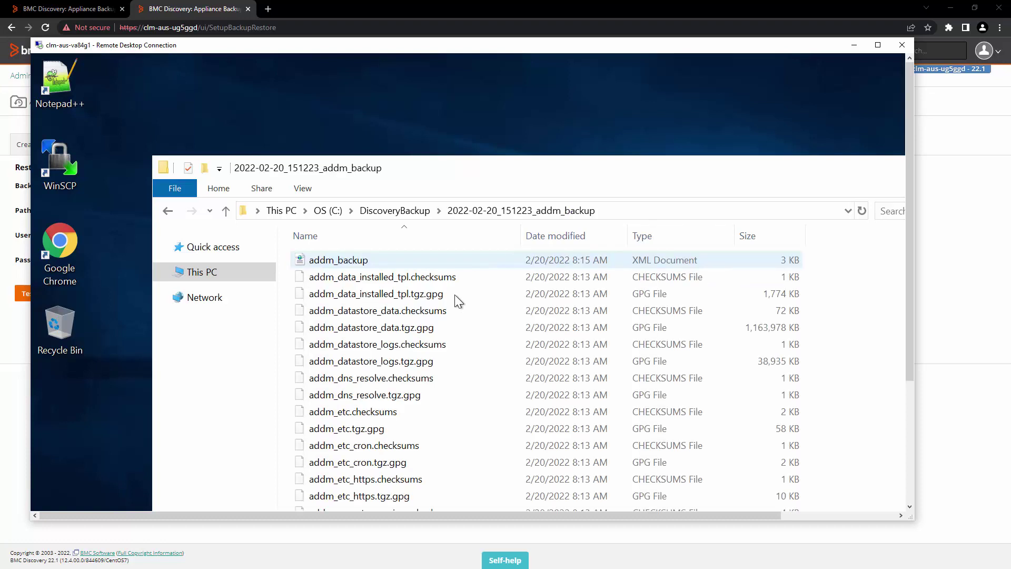
pyautogui.click(598, 210)
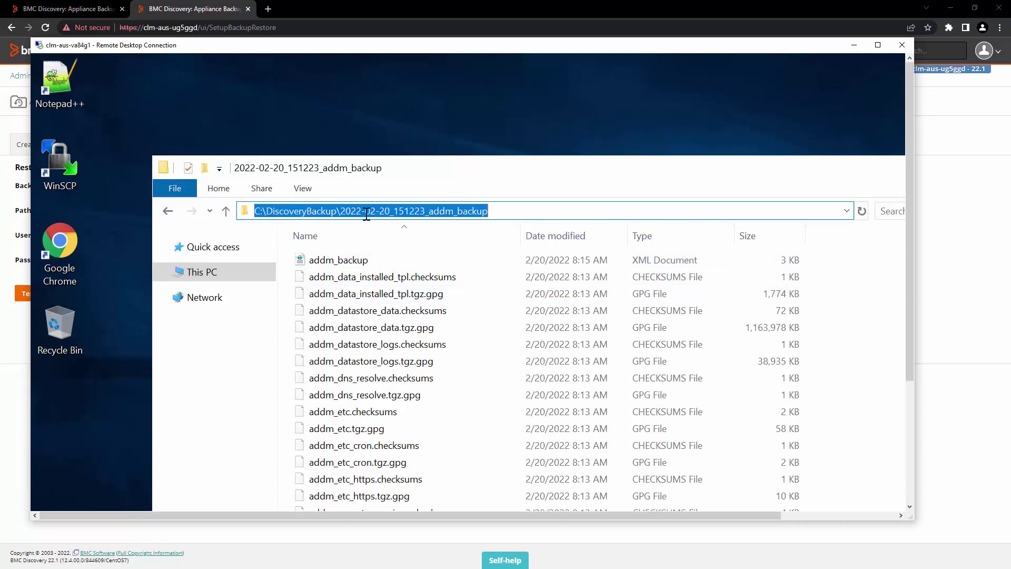
pyautogui.click(347, 211)
pyautogui.moveTo(347, 211); pyautogui.dragTo(500, 212)
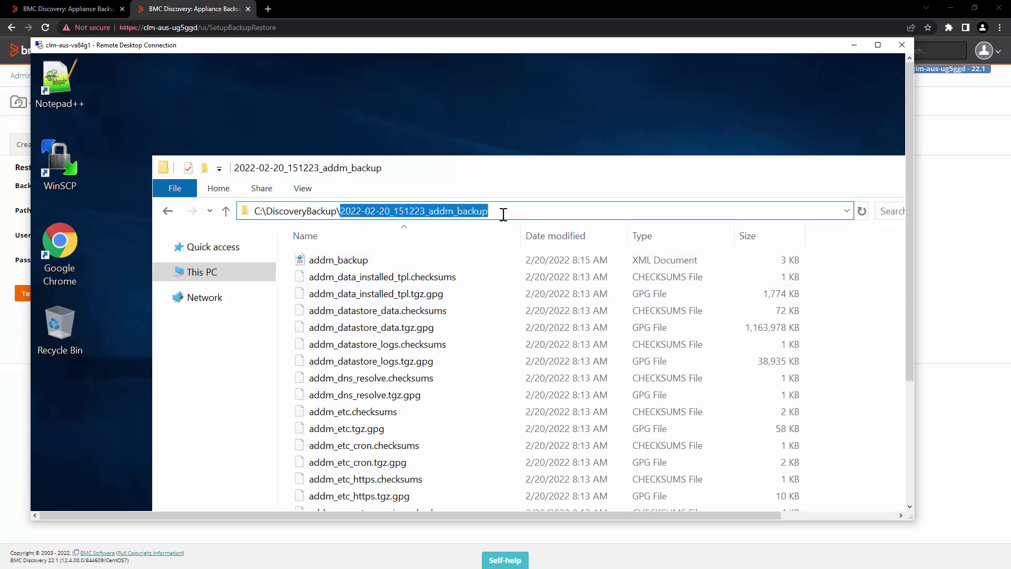
pyautogui.click(216, 8)
pyautogui.click(245, 211)
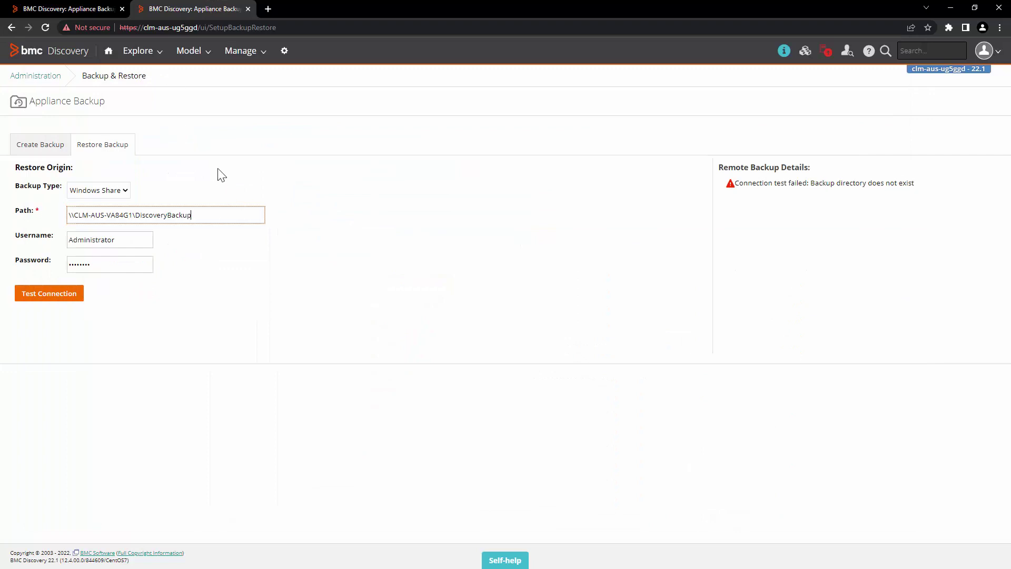
# Append \2022-02-20_151223_addm_backup to the restore path and pass the connection test.
pyautogui.write('\\')
pyautogui.hotkey('ctrl', 'v')
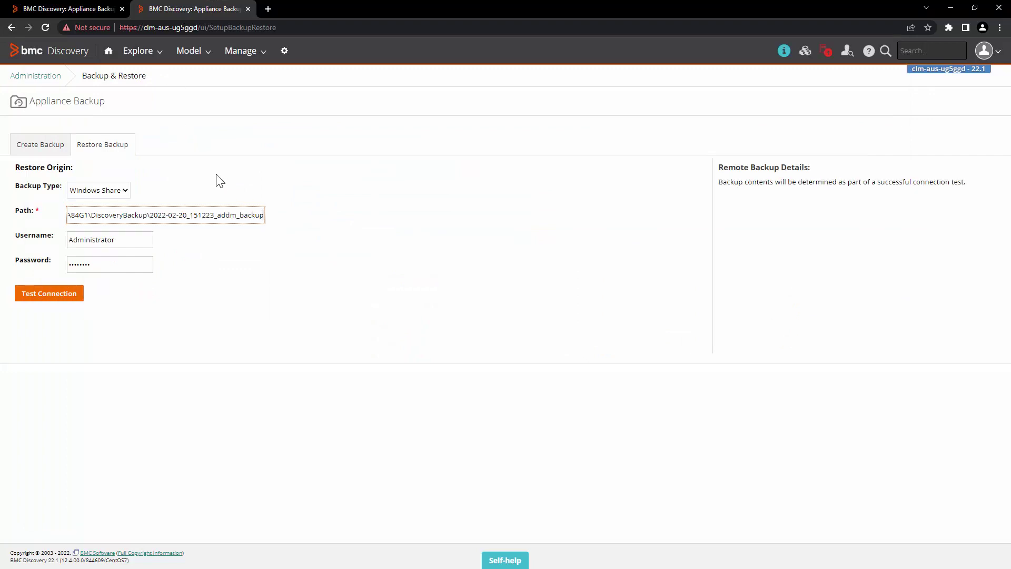
pyautogui.click(56, 293)
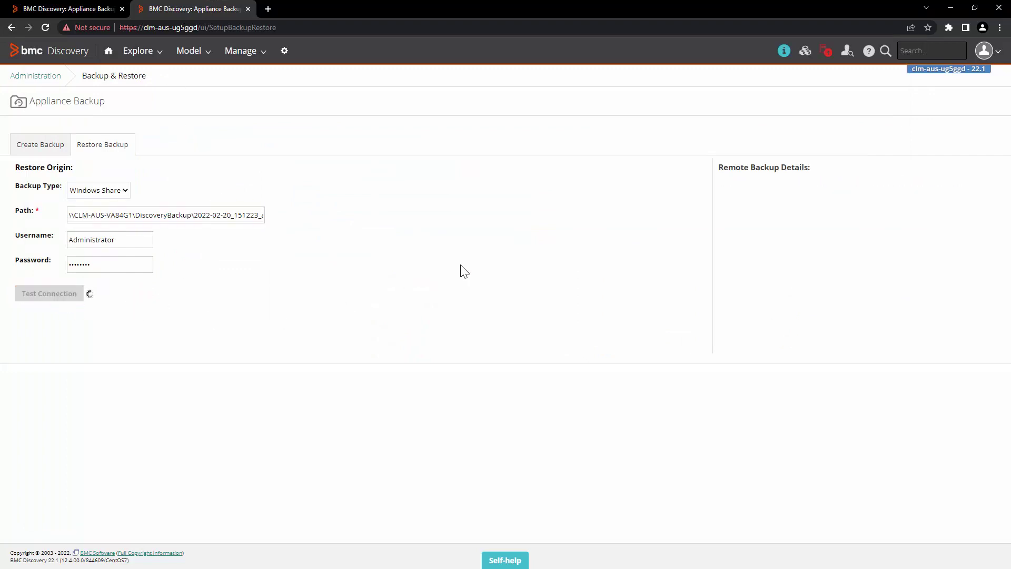
pyautogui.moveTo(30, 285); pyautogui.dragTo(121, 285)
pyautogui.click(120, 285)
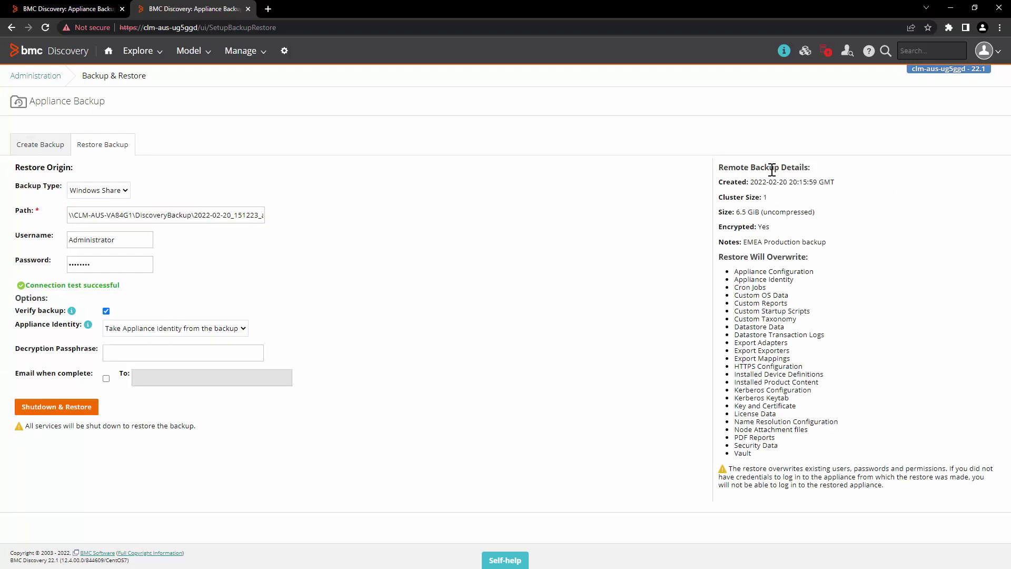
# Review the backup's creation date, 6.5 GiB size, encryption, notes and overwrite warnings.
pyautogui.moveTo(721, 182); pyautogui.dragTo(869, 190)
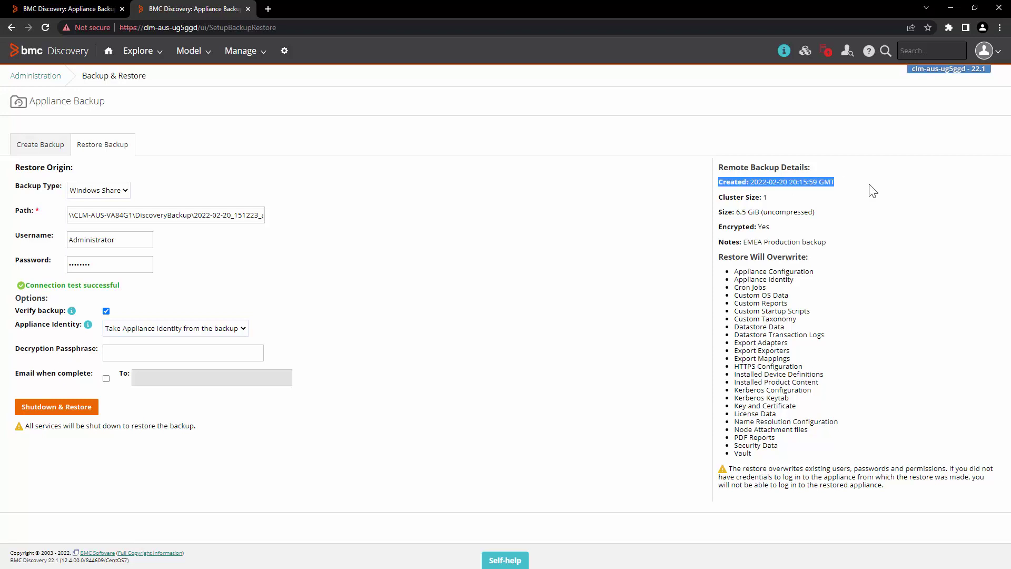
pyautogui.click(870, 191)
pyautogui.moveTo(721, 216); pyautogui.dragTo(835, 220)
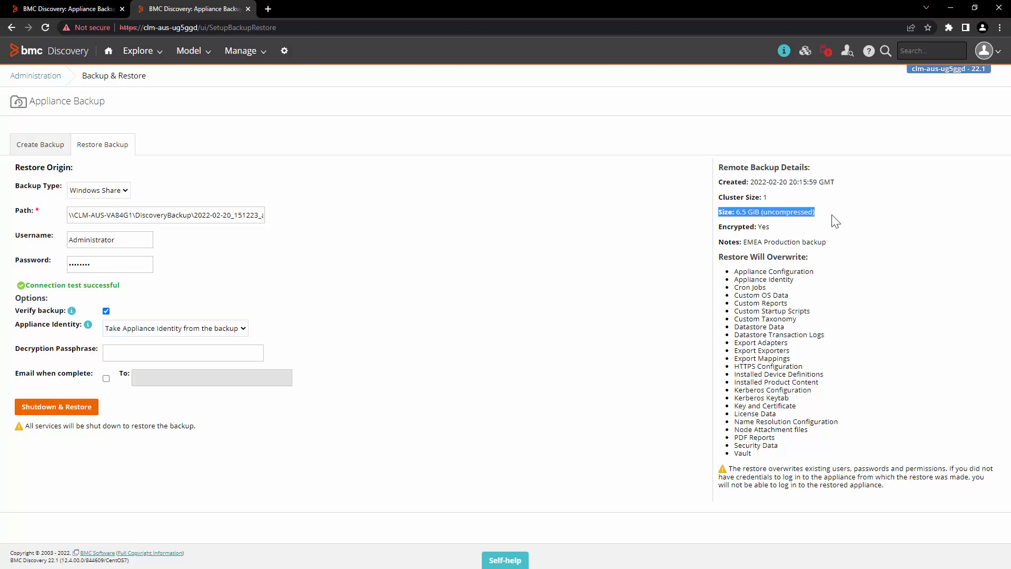
pyautogui.click(854, 235)
pyautogui.moveTo(720, 228); pyautogui.dragTo(865, 248)
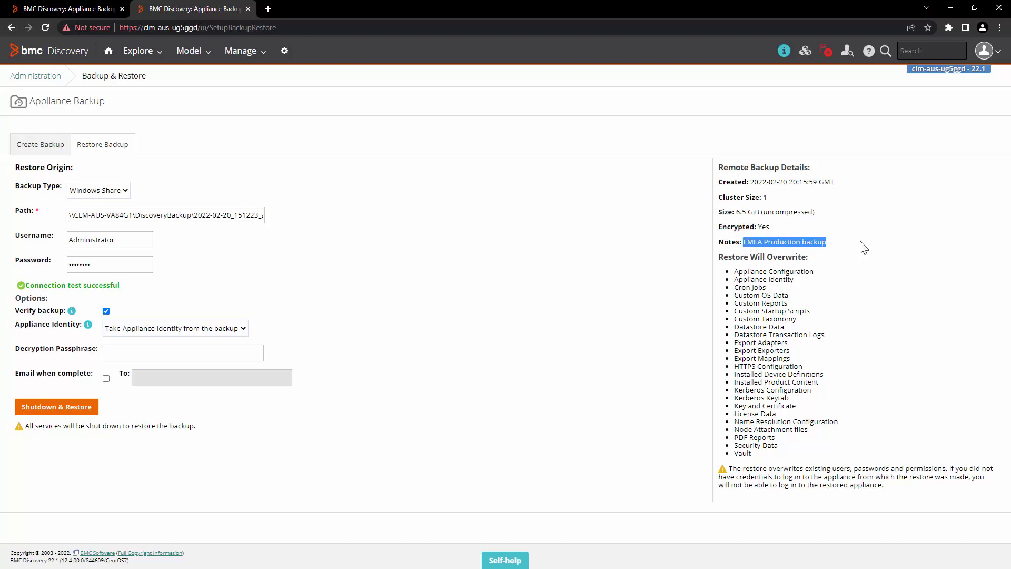
pyautogui.click(868, 373)
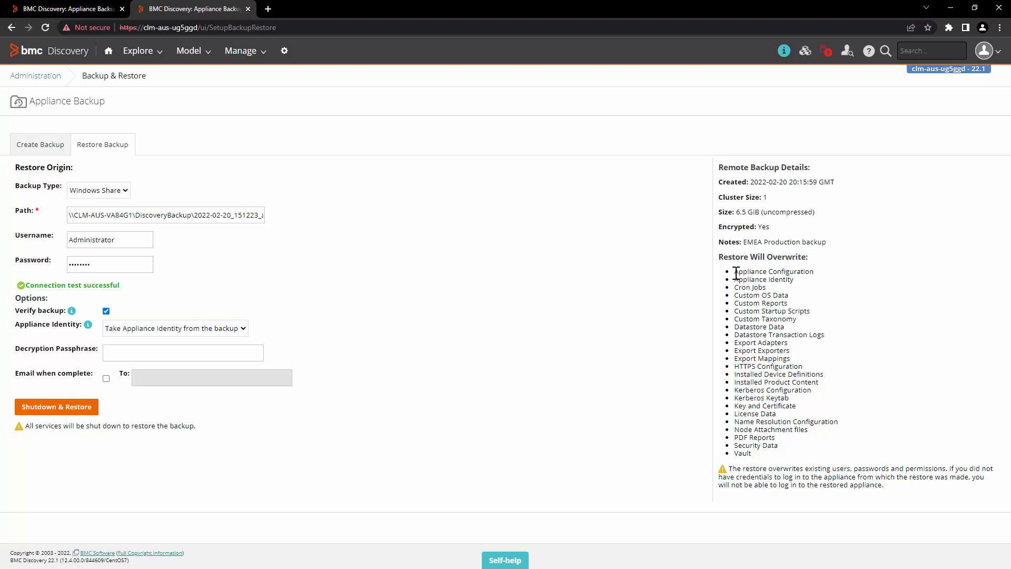
pyautogui.moveTo(734, 270); pyautogui.dragTo(783, 452)
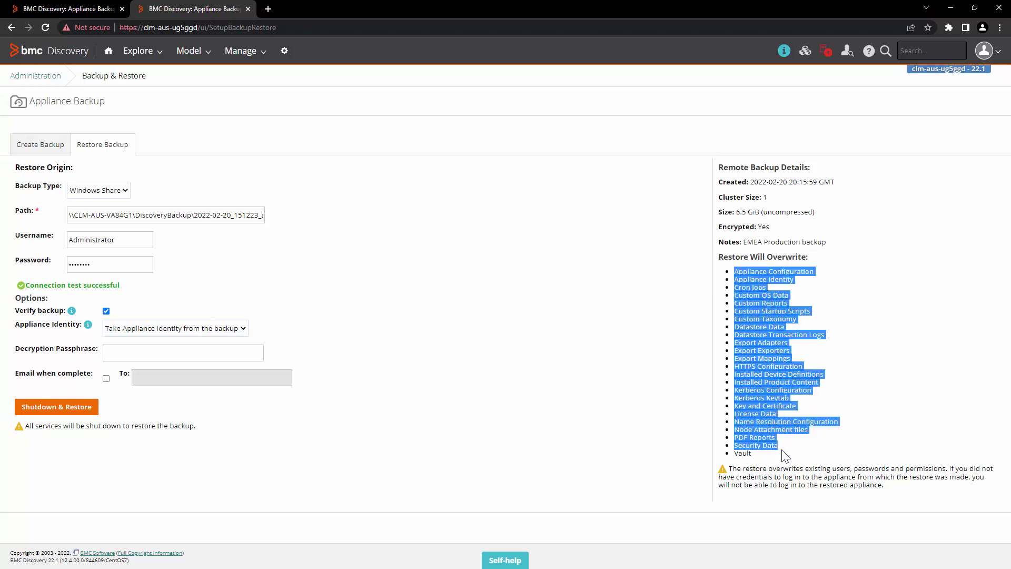
pyautogui.click(858, 444)
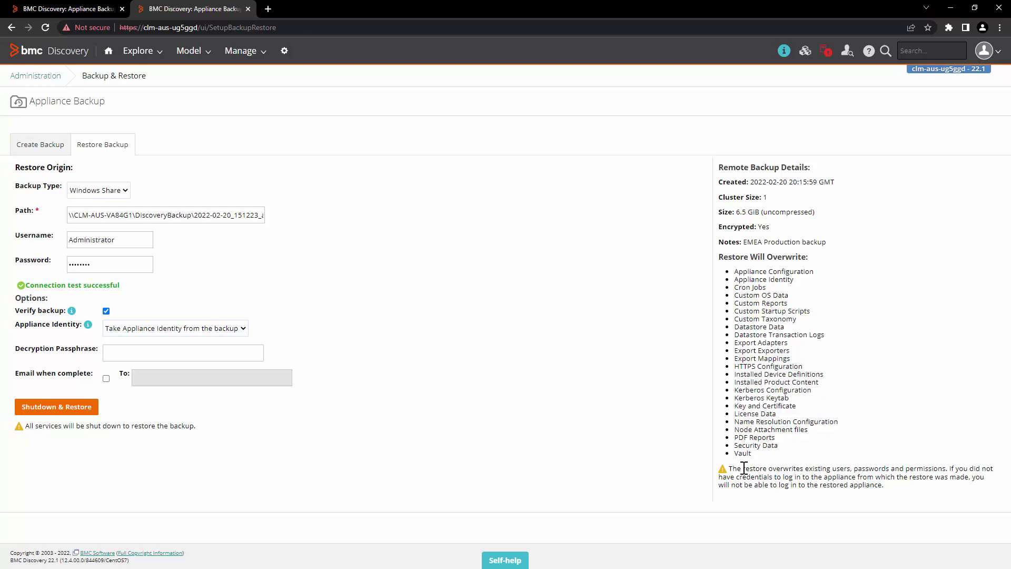
pyautogui.moveTo(743, 468); pyautogui.dragTo(946, 470)
pyautogui.click(933, 487)
pyautogui.moveTo(72, 311)
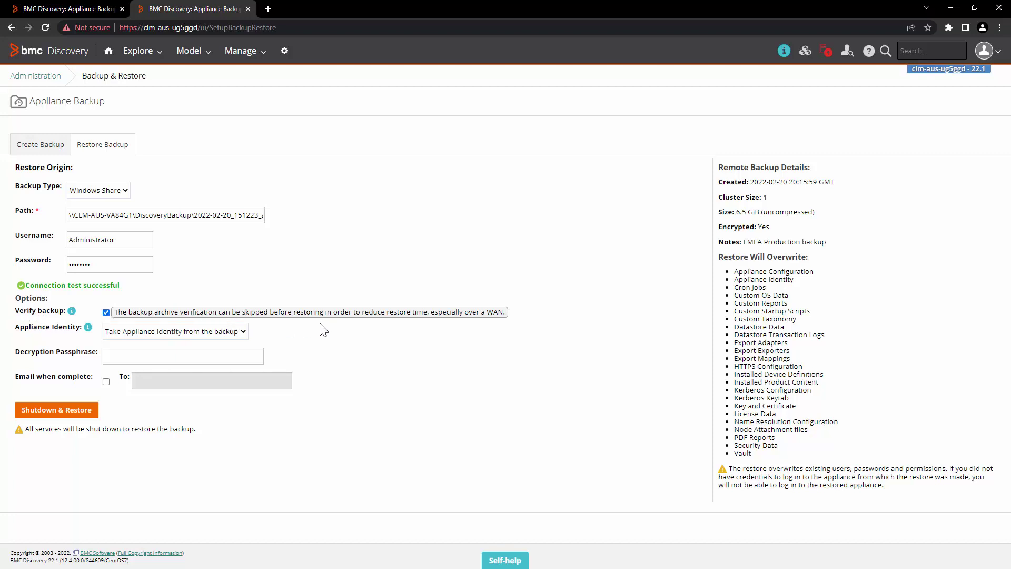
# Review the two Appliance Identity options without changing the selection.
pyautogui.moveTo(88, 332)
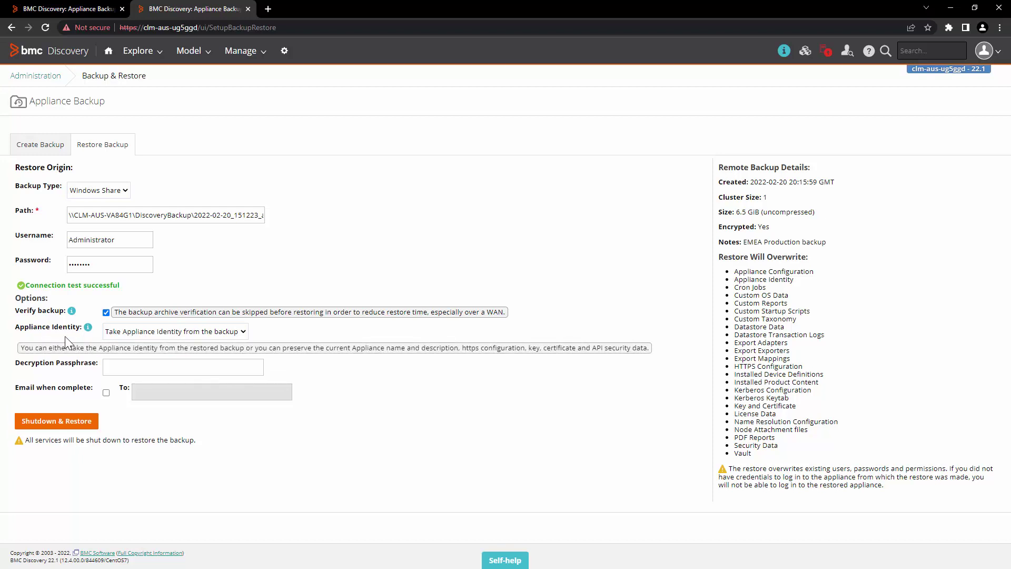
pyautogui.click(204, 332)
pyautogui.click(205, 335)
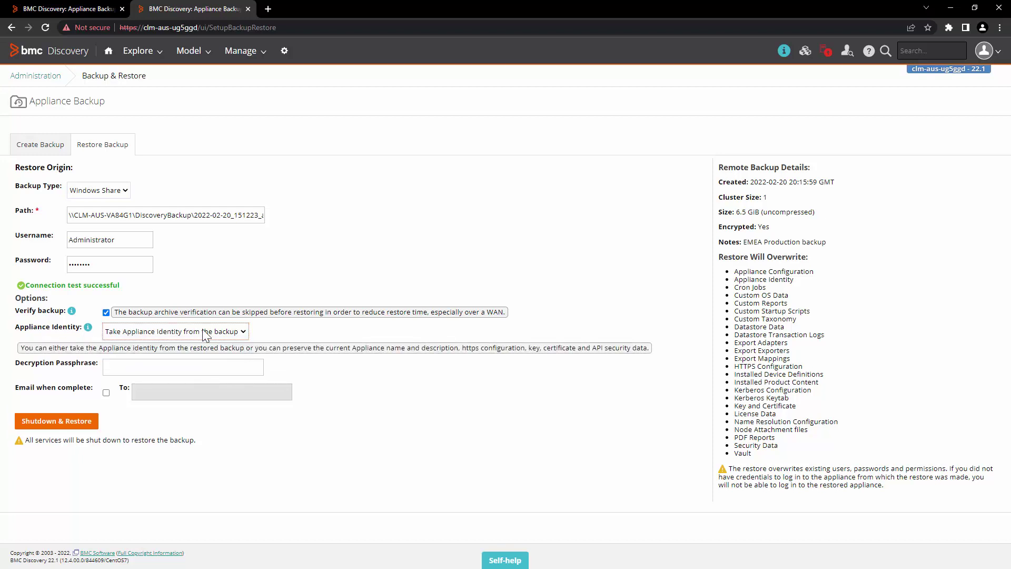
pyautogui.click(204, 334)
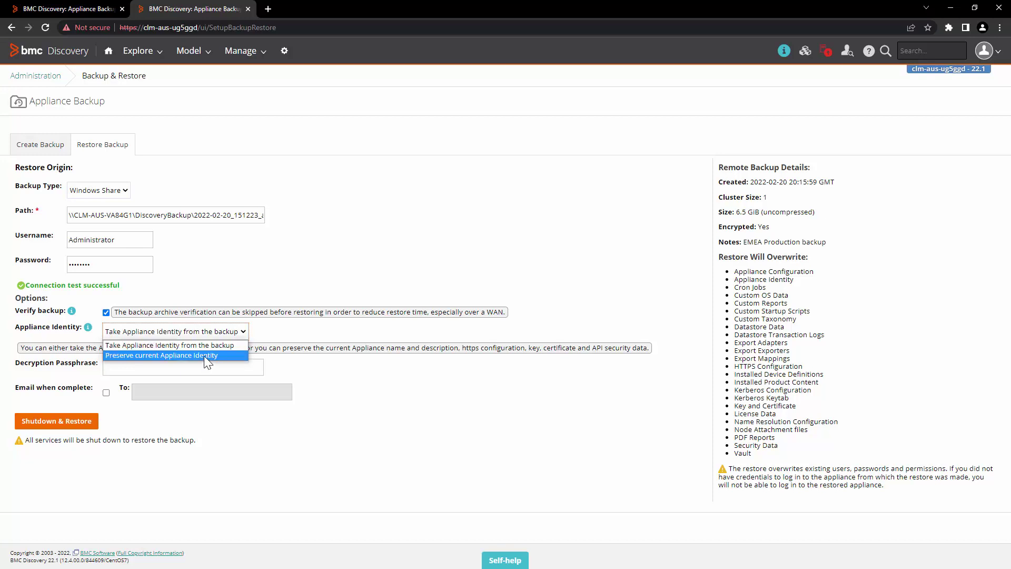
pyautogui.press('Escape')
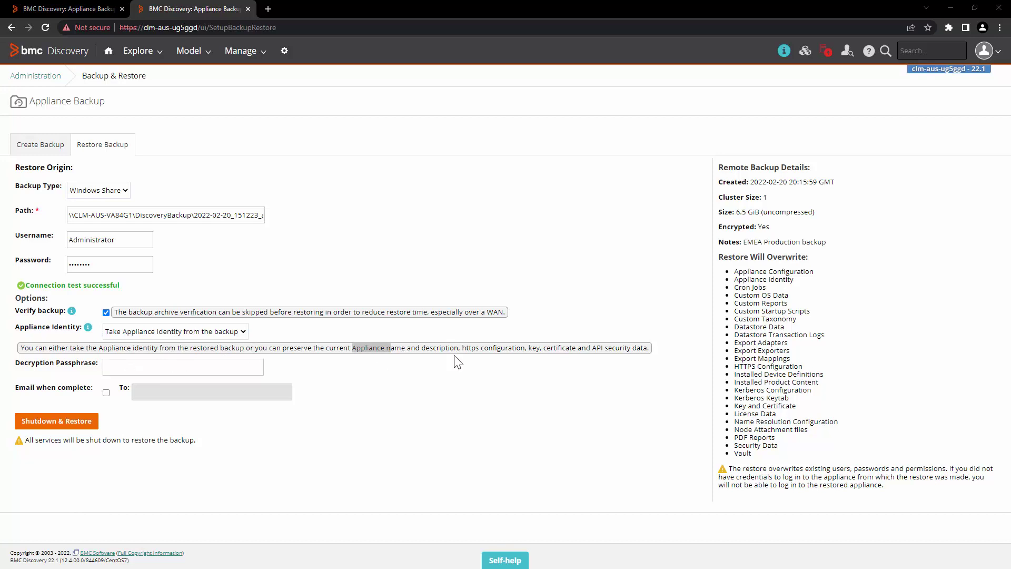
# Read the help notes on appliance name, description and API security data, and reopen the identity choices.
pyautogui.moveTo(352, 347); pyautogui.dragTo(462, 350)
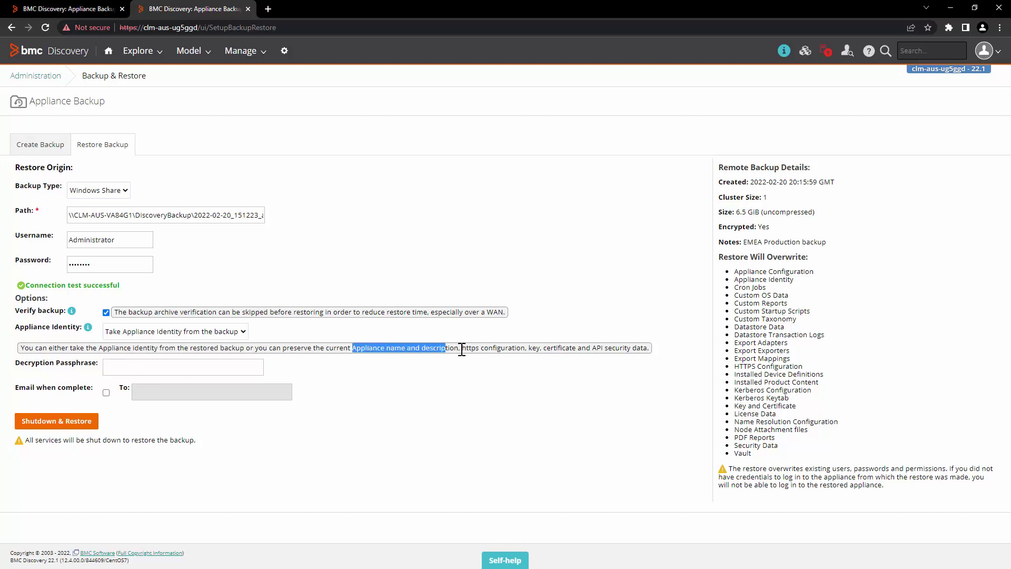
pyautogui.click(462, 405)
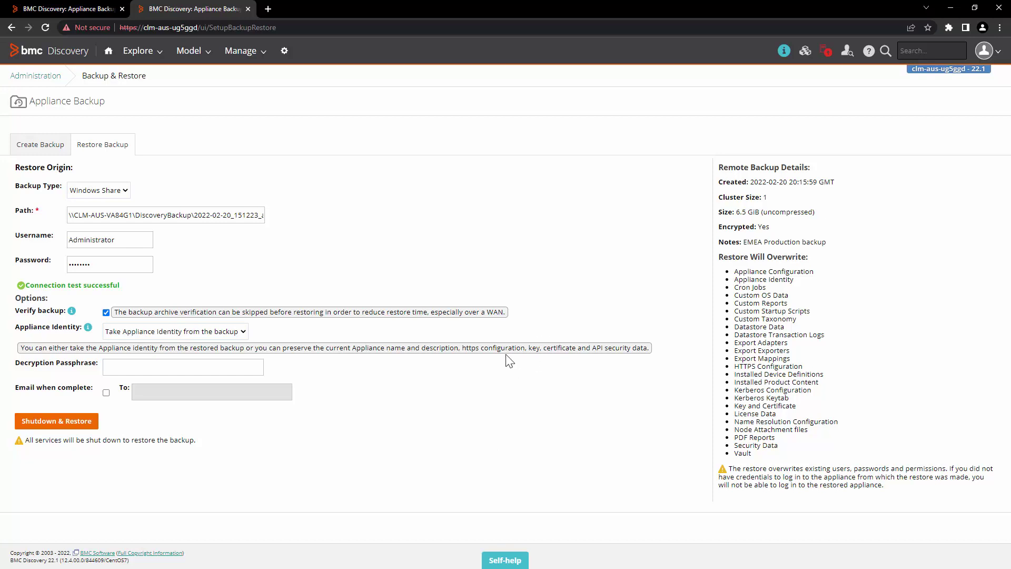
pyautogui.moveTo(591, 347); pyautogui.dragTo(642, 348)
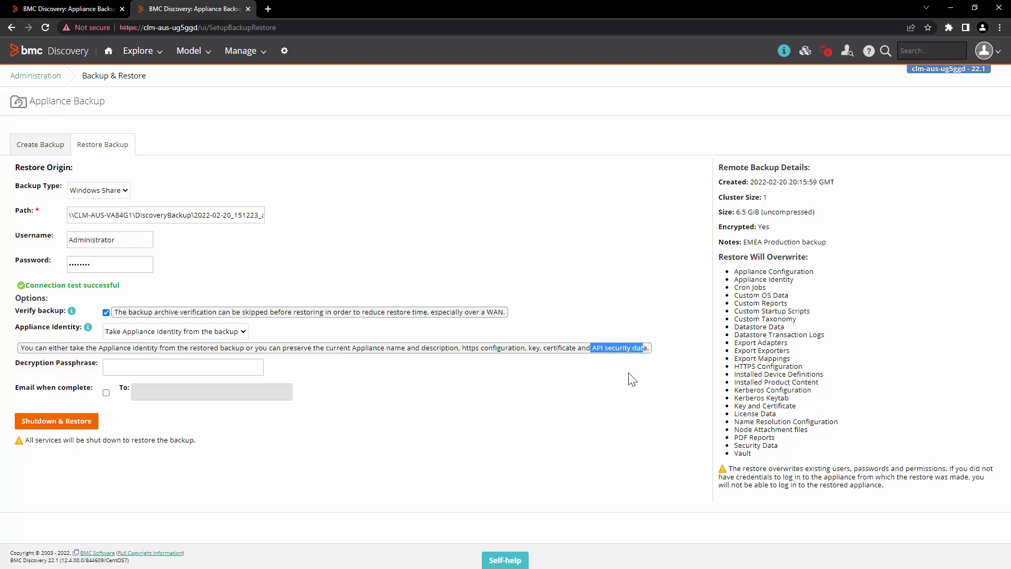
pyautogui.click(569, 412)
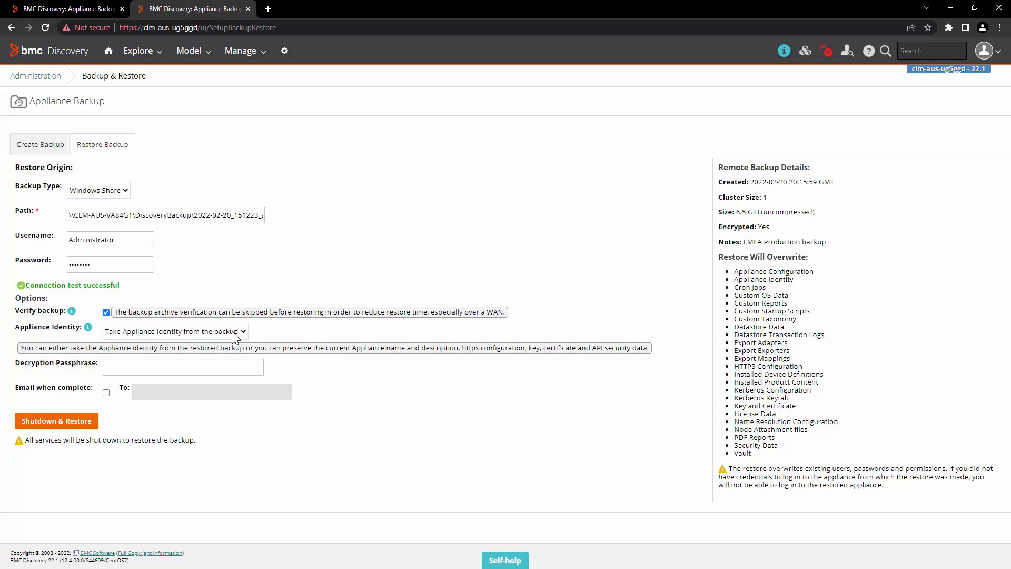
pyautogui.click(235, 332)
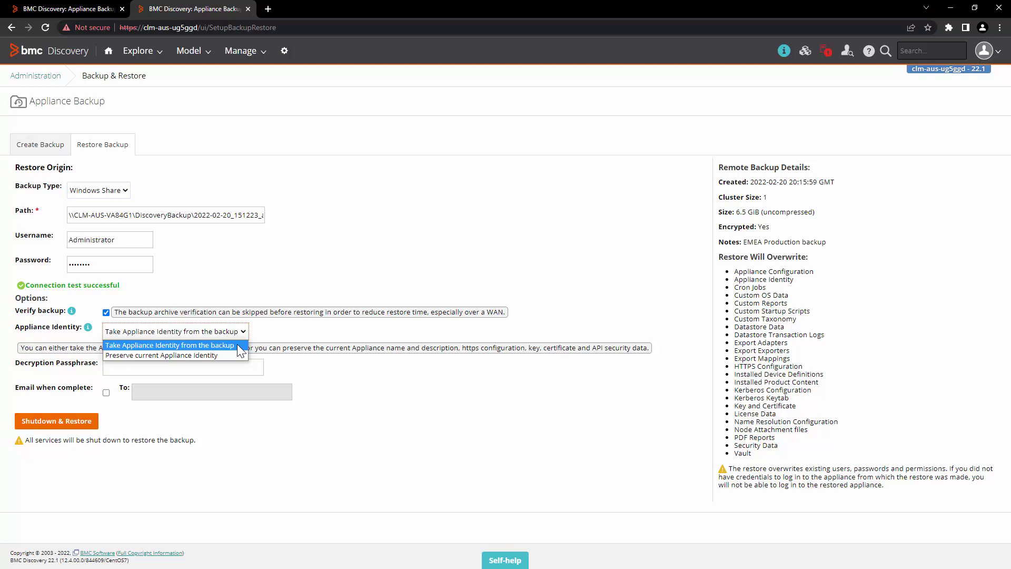
# Choose Preserve current Appliance Identity and enter the decryption passphrase.
pyautogui.click(204, 355)
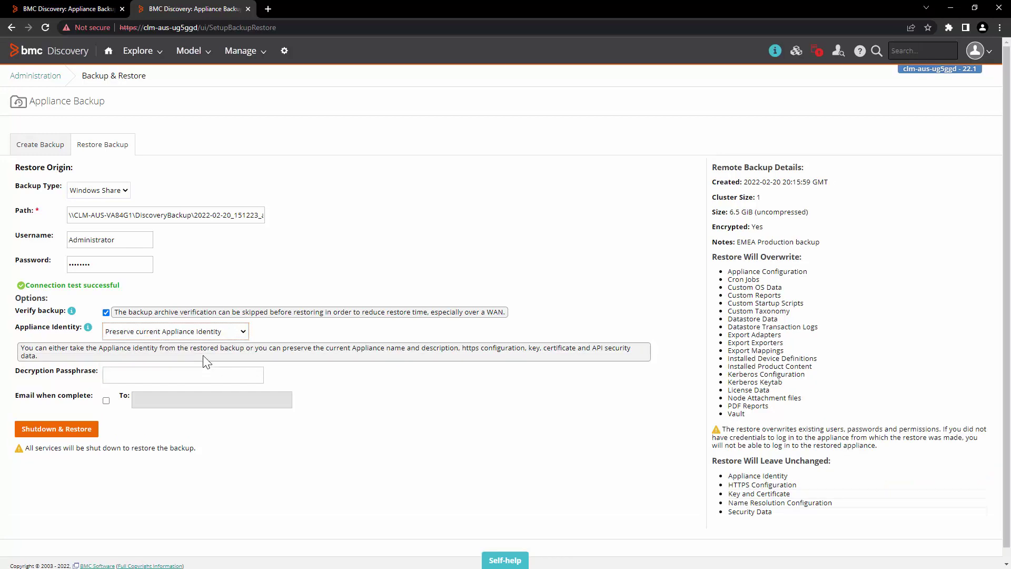
pyautogui.click(201, 376)
pyautogui.write('••••••••')
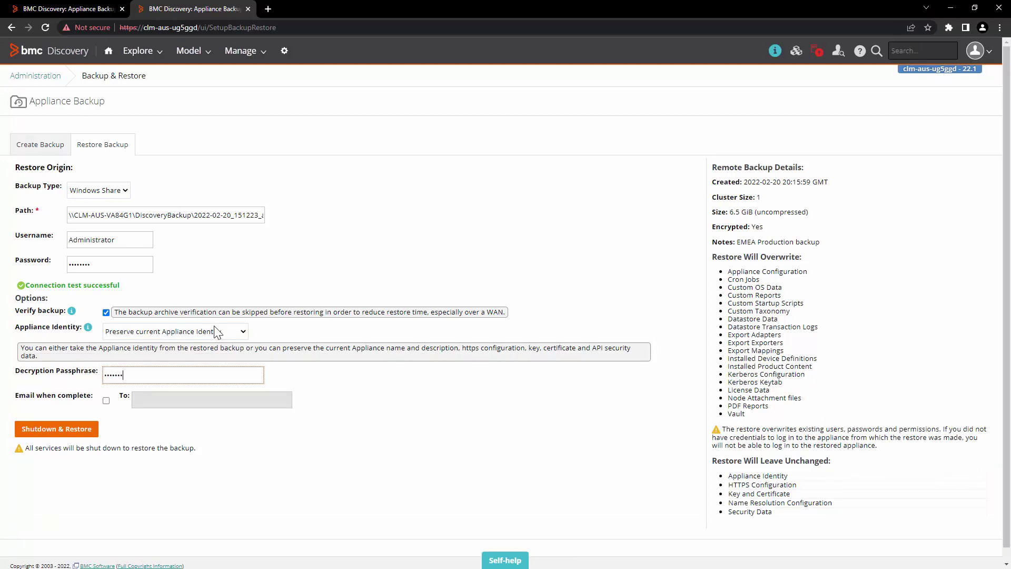
# Enable a completion e-mail to the recipient's address and launch Shutdown & Restore.
pyautogui.click(105, 400)
pyautogui.click(176, 399)
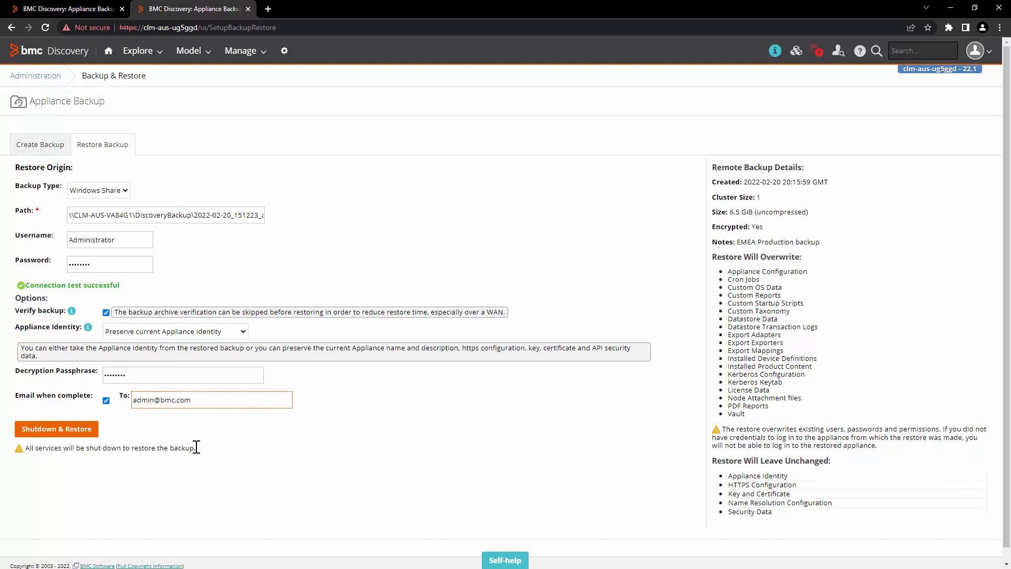
pyautogui.click(41, 431)
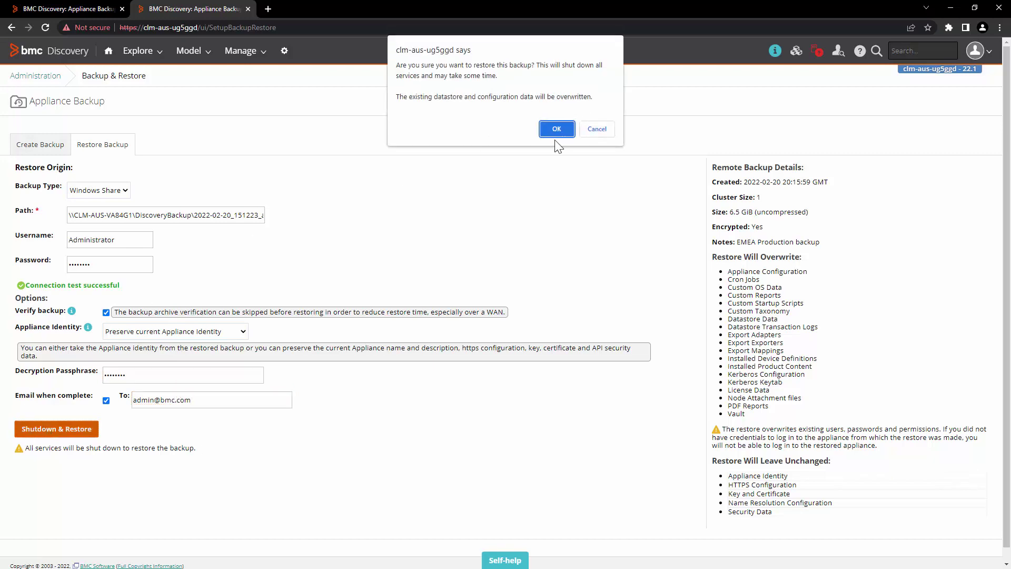
# Confirm the restore and follow the log until Restore completed appears.
pyautogui.click(557, 130)
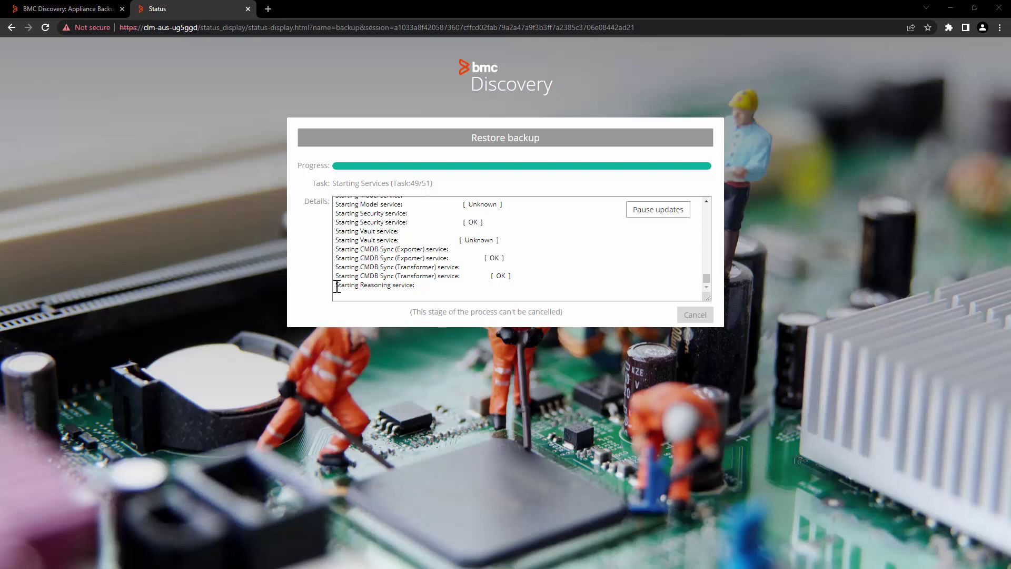
pyautogui.moveTo(337, 286); pyautogui.dragTo(415, 288)
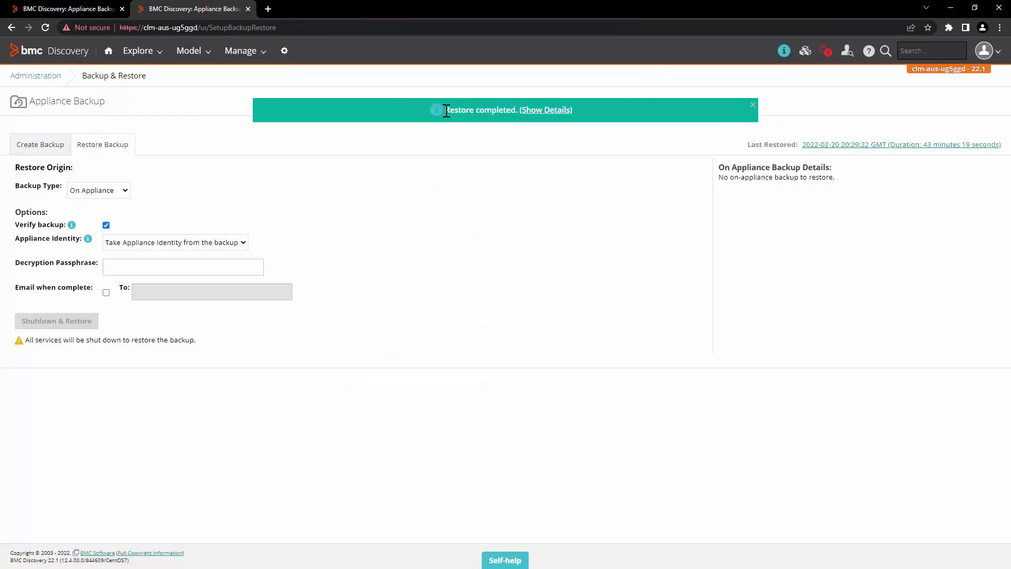
pyautogui.moveTo(445, 109); pyautogui.dragTo(517, 111)
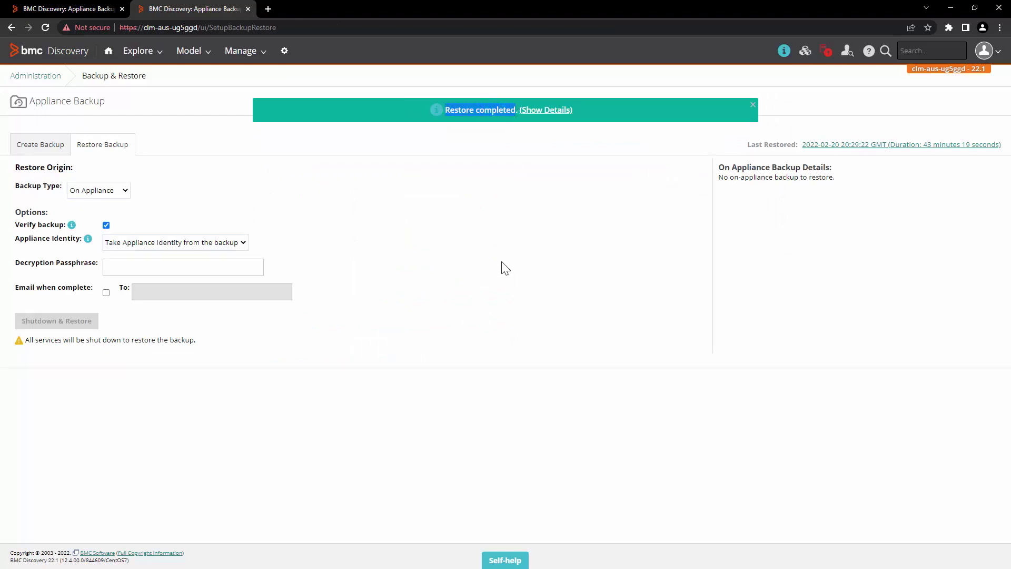